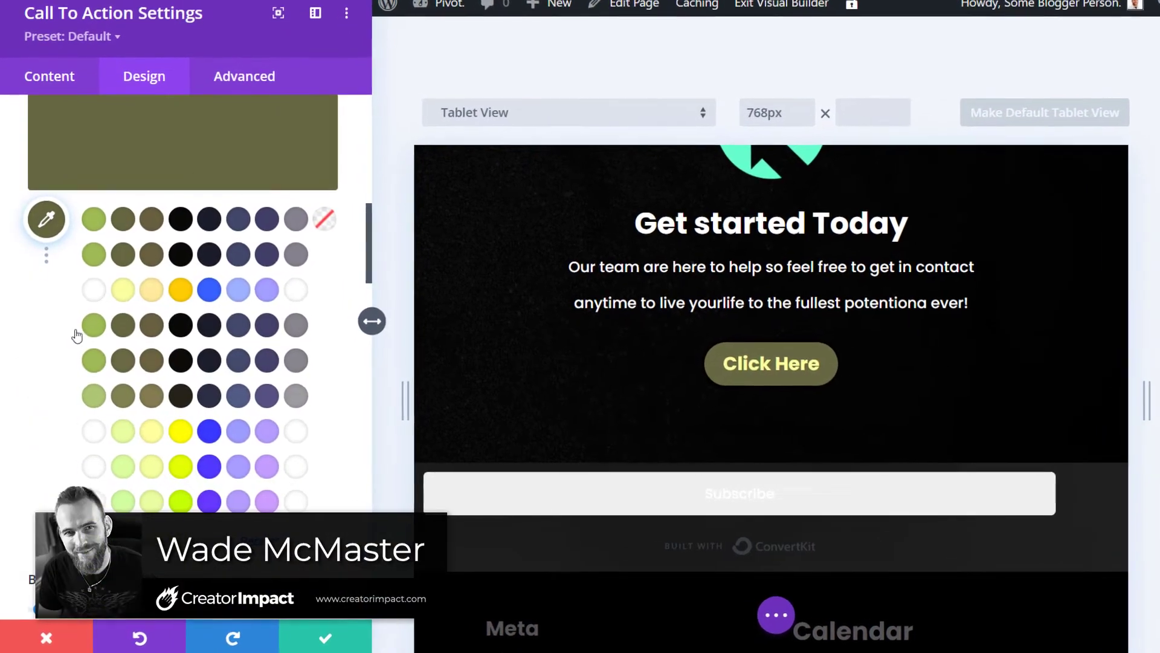
Browse the background colour's global, saved and recently used swatches.
left_click(45, 254)
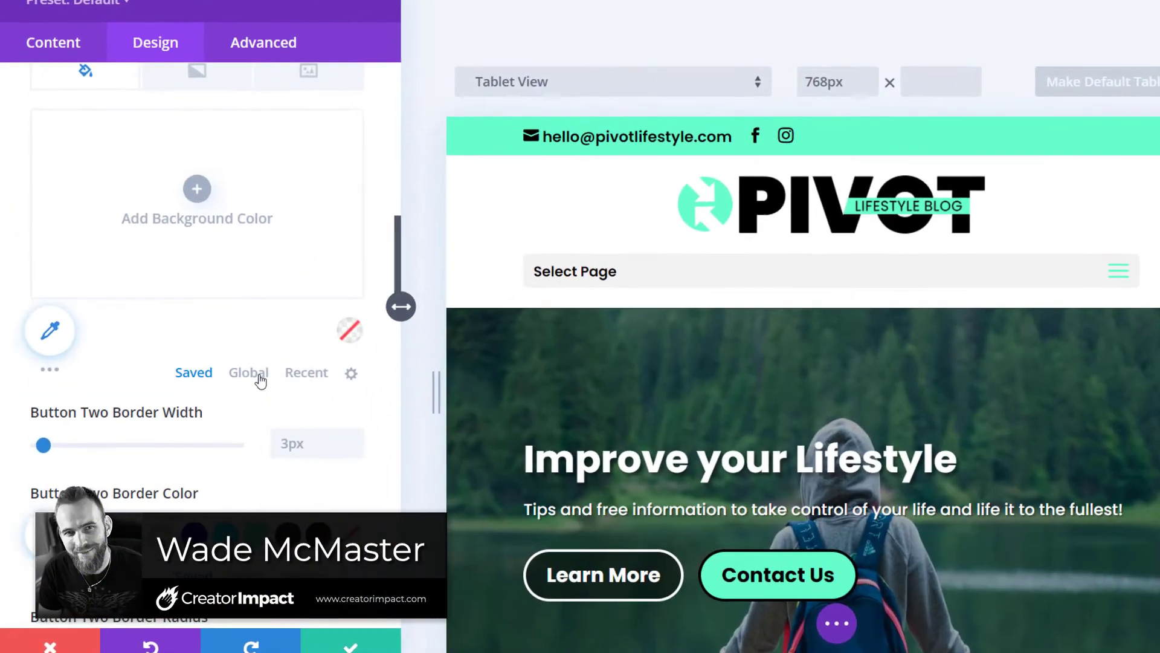
left_click(261, 380)
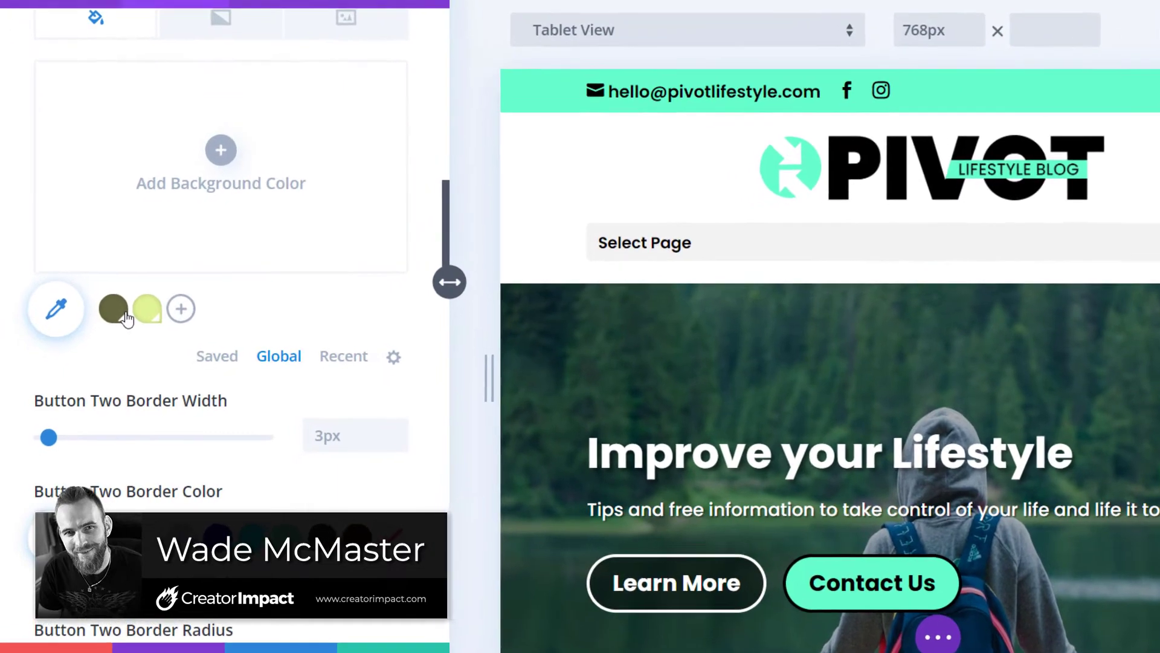
left_click(217, 356)
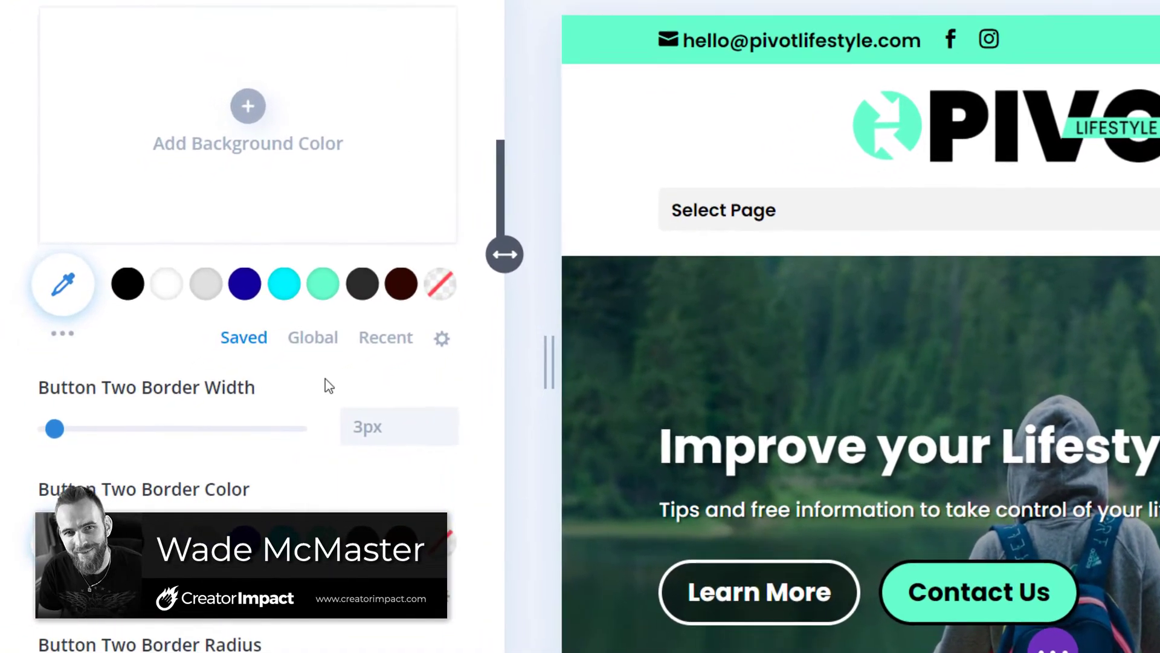
left_click(313, 338)
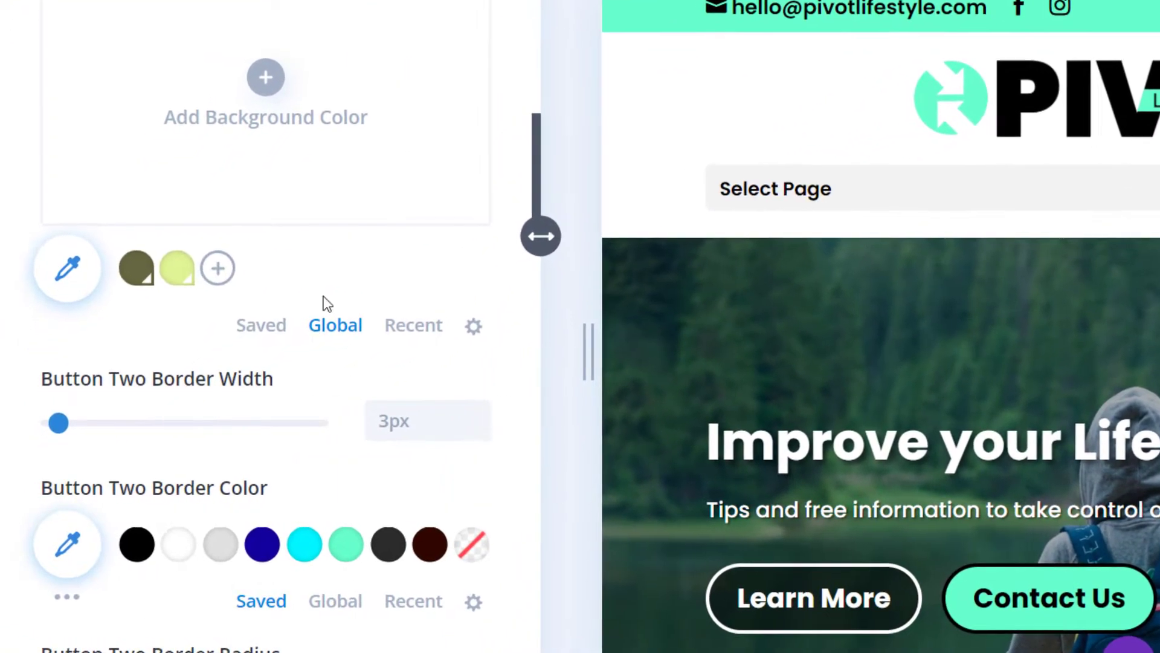
left_click(411, 327)
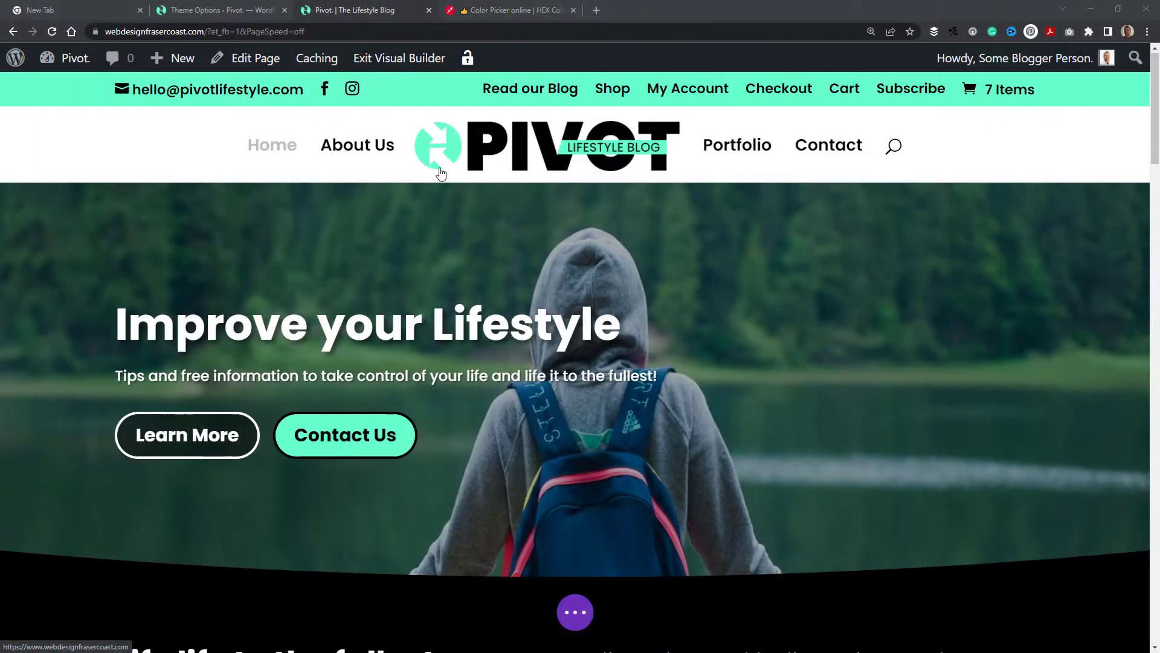
scroll(438, 175, "down", 9)
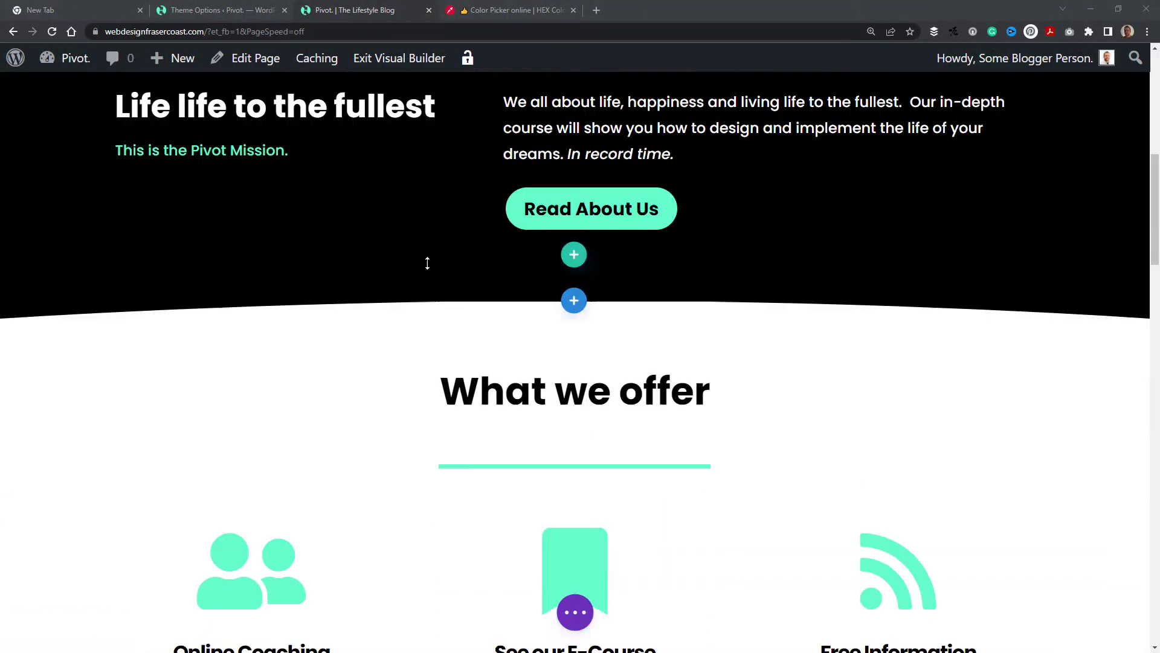
scroll(427, 263, "down", 10)
scroll(414, 224, "up", 7)
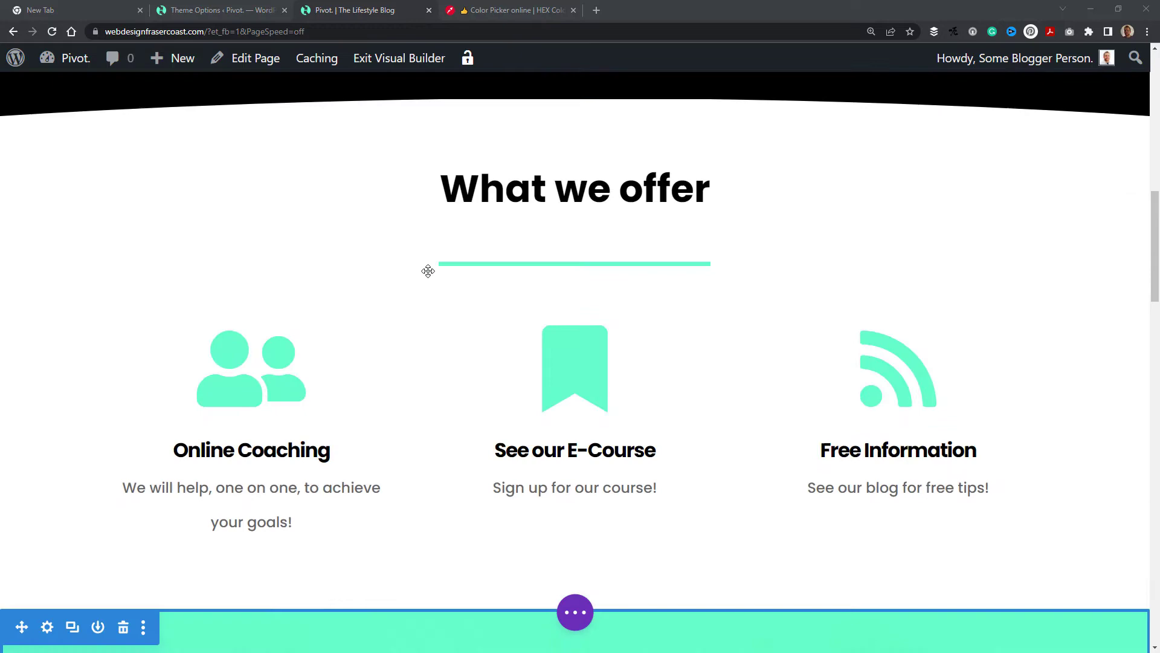
scroll(428, 271, "up", 10)
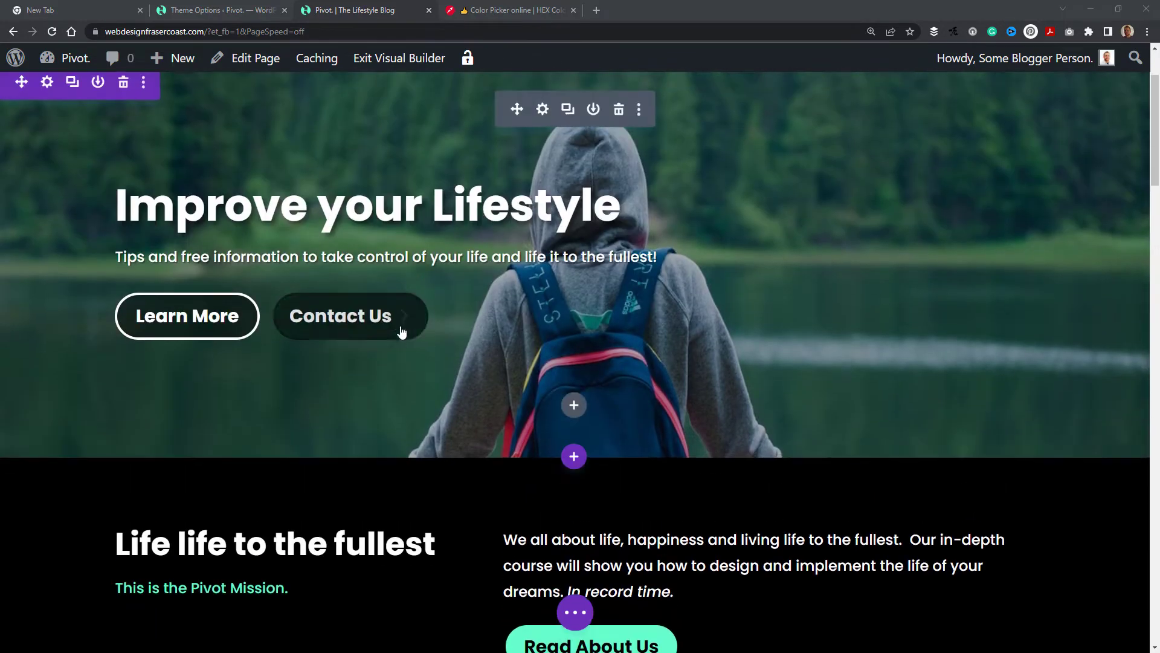
scroll(523, 409, "down", 5)
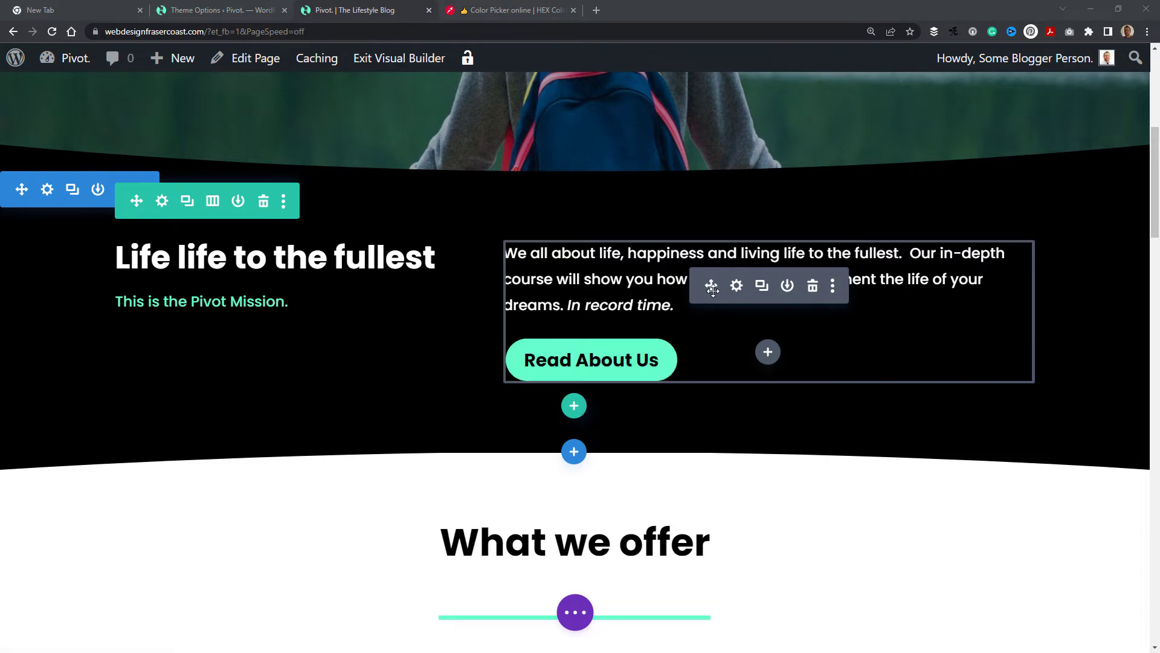
scroll(278, 281, "down", 8)
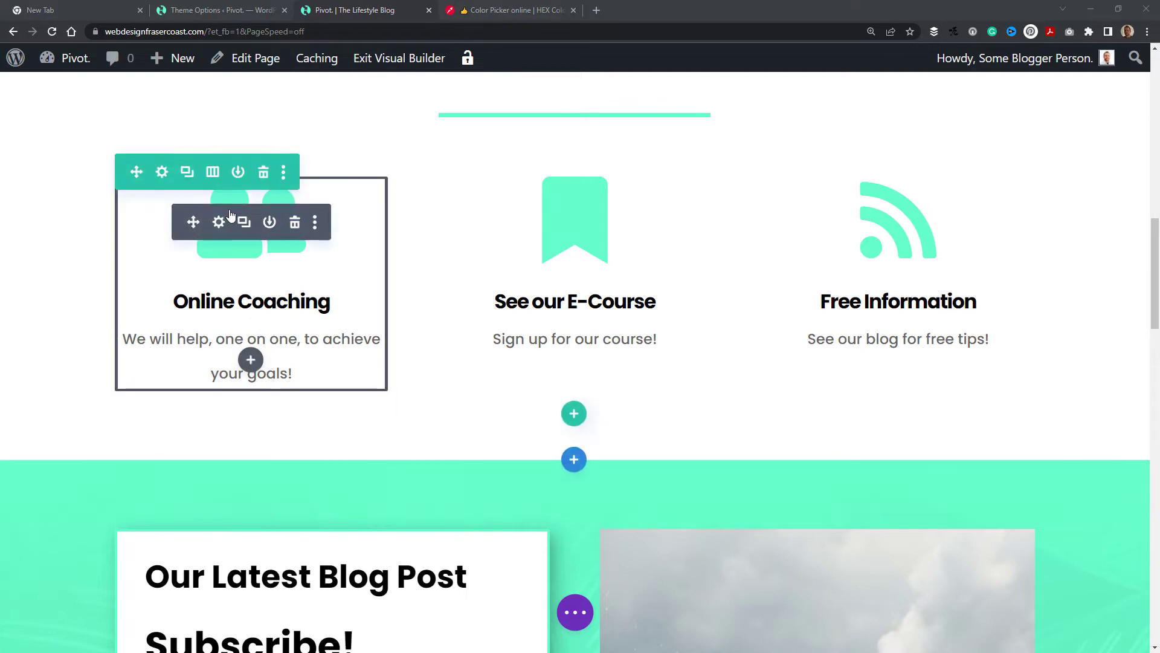
Inspect the Online Coaching blurb's Image & Icon design settings, then close them keeping changes.
left_click(219, 223)
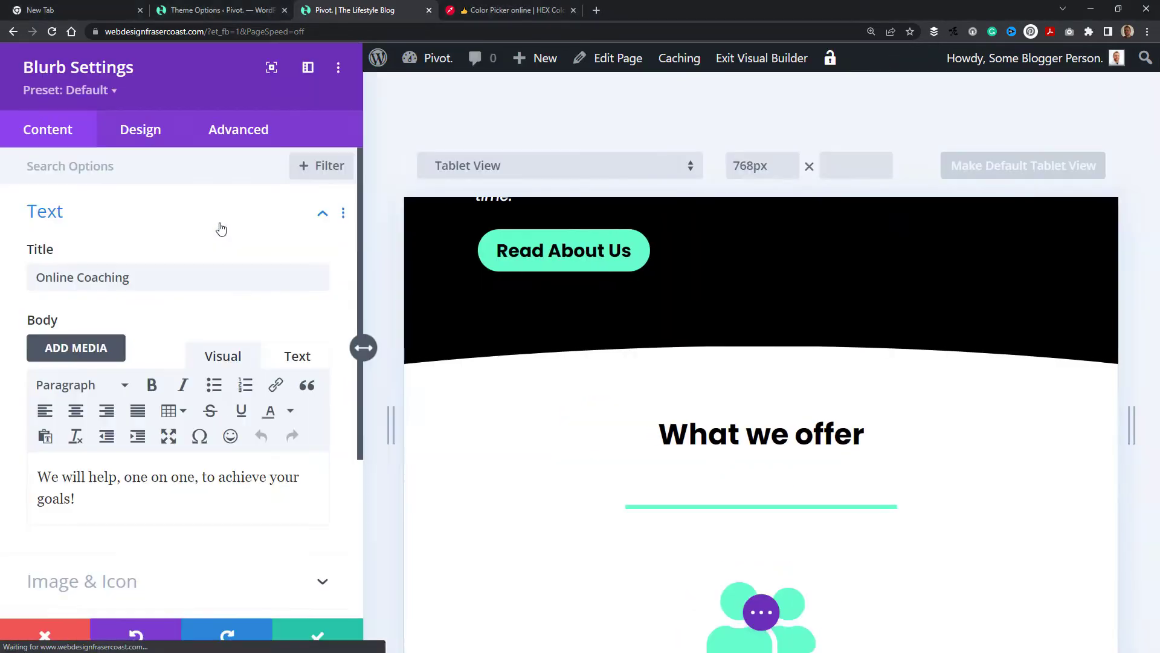
left_click(150, 144)
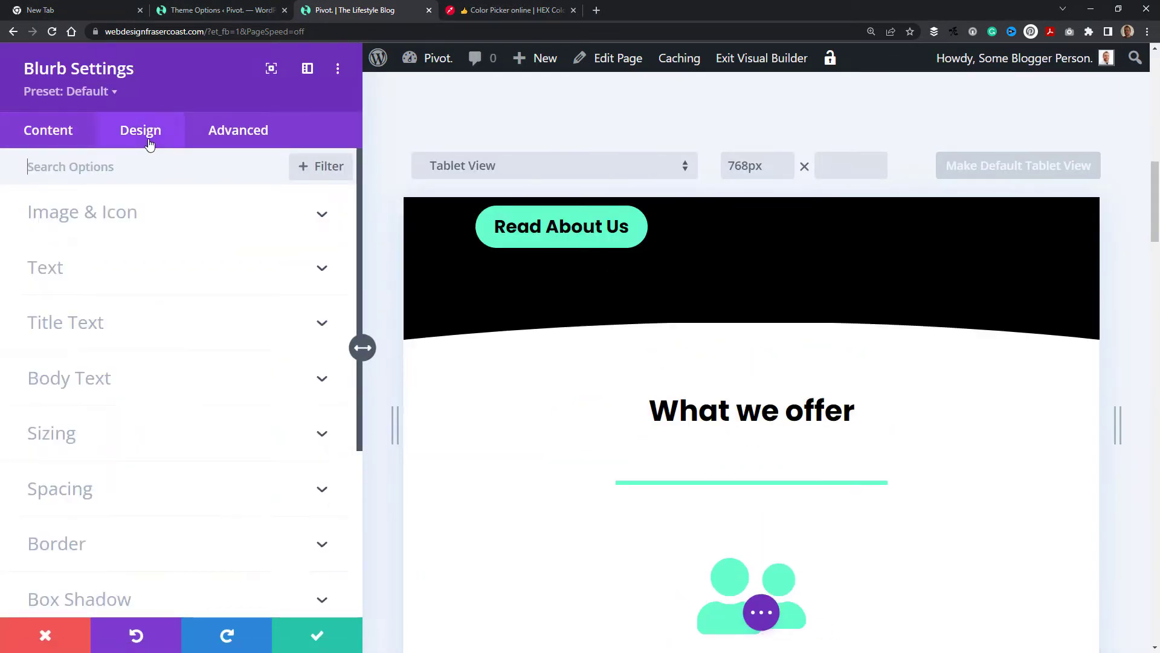
left_click(105, 222)
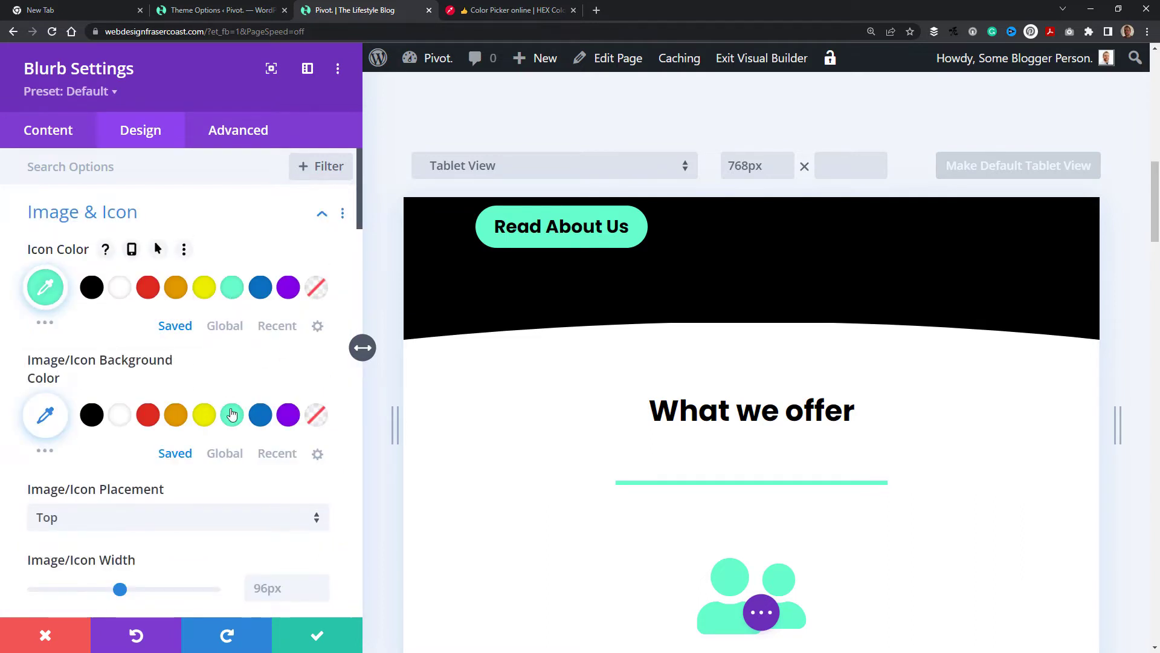
scroll(232, 414, "down", 5)
scroll(251, 414, "up", 5)
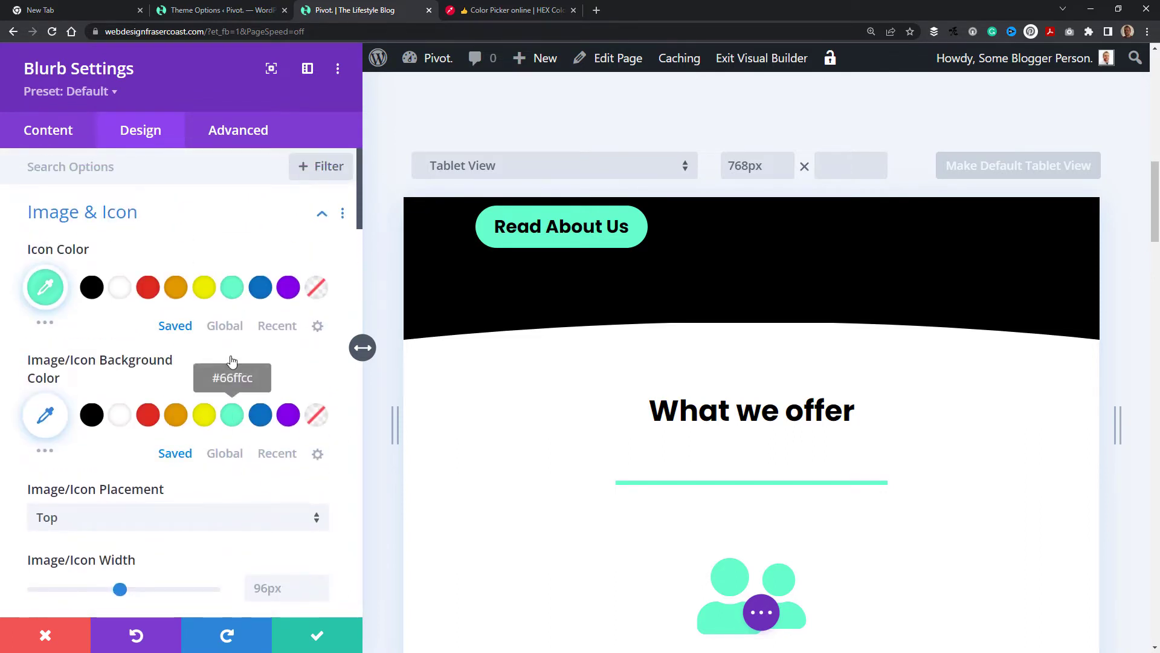
left_click(318, 633)
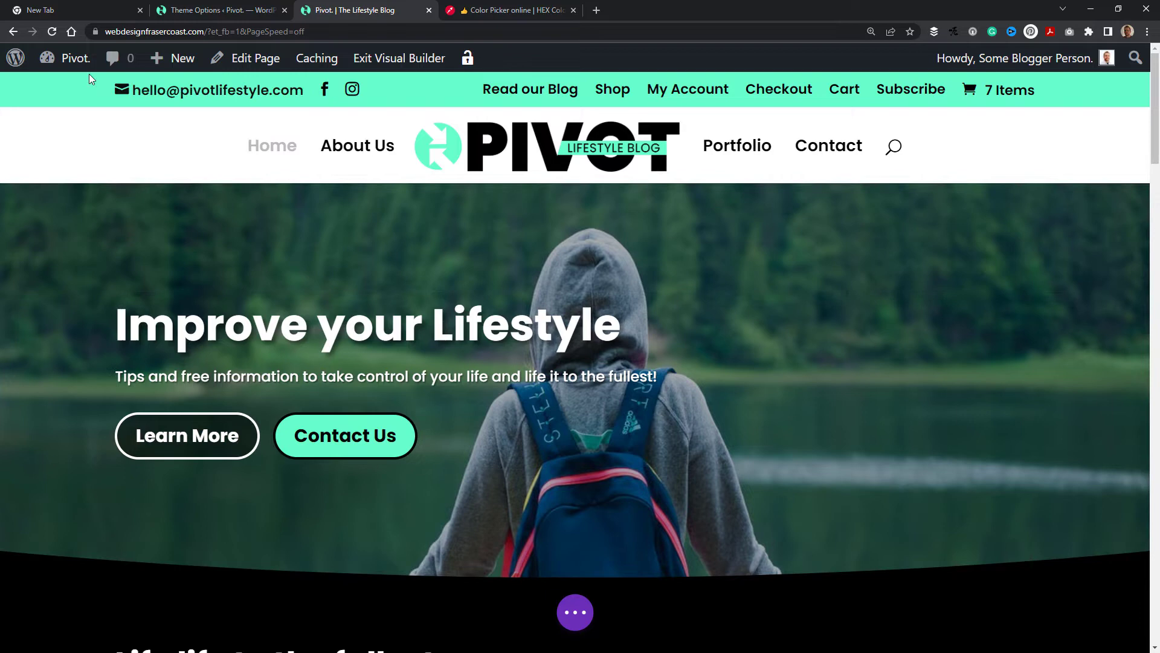
Exit the builder to the WordPress dashboard and go to Divi > Theme Options.
mouse_move(73, 65)
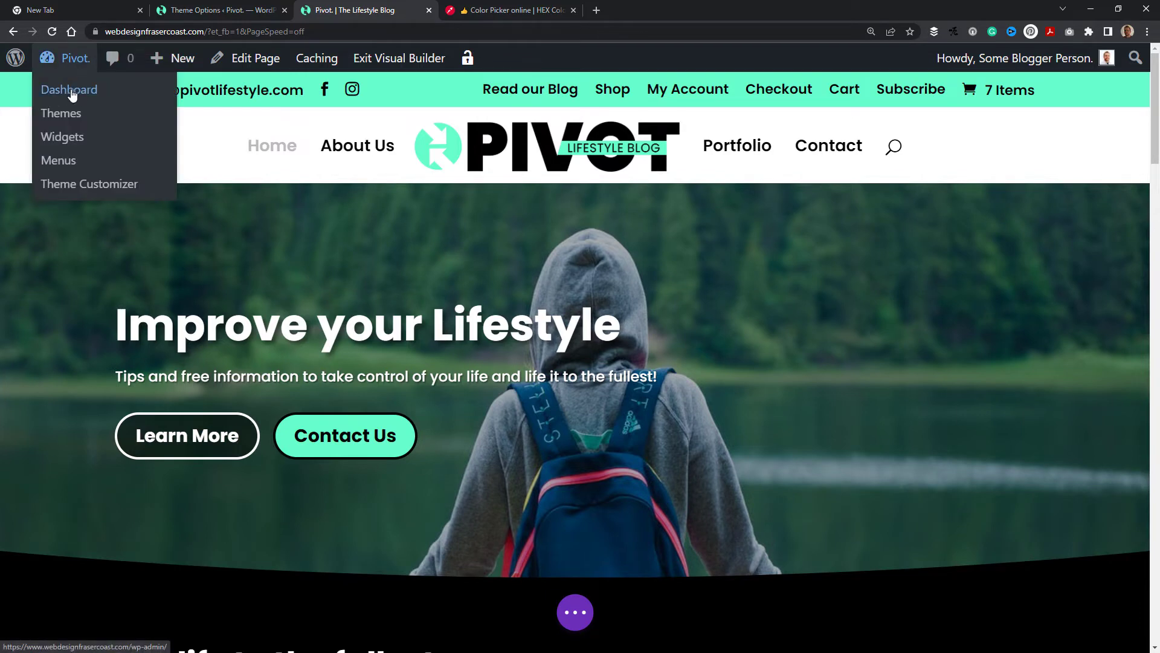
left_click(71, 93)
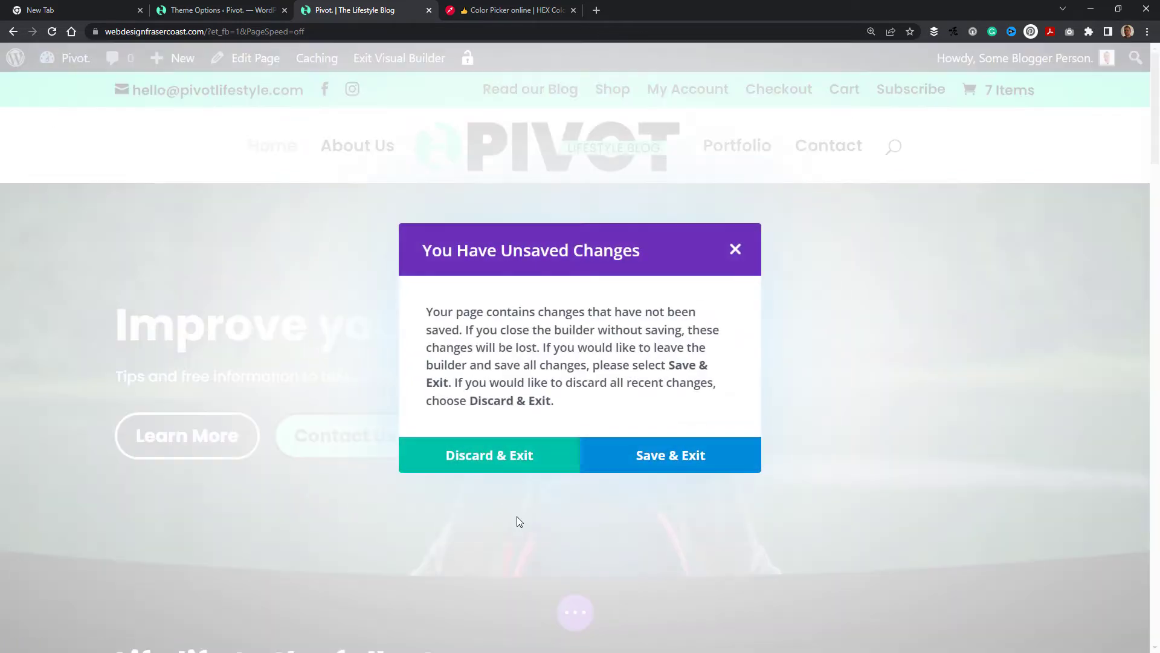
left_click(487, 458)
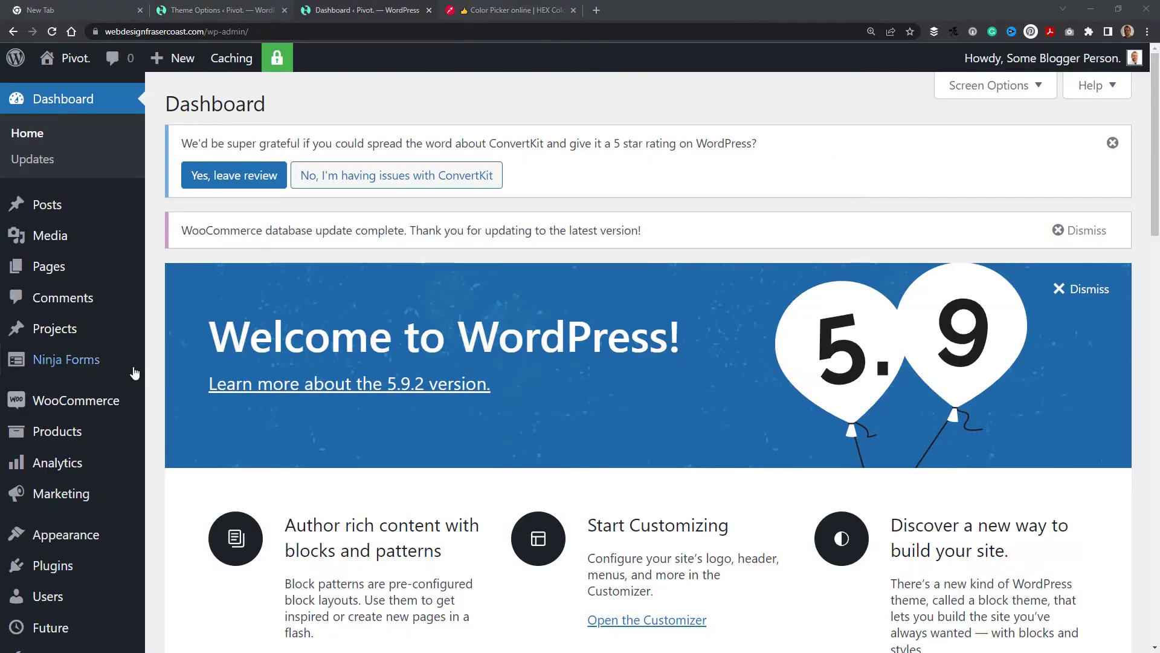
scroll(134, 372, "down", 6)
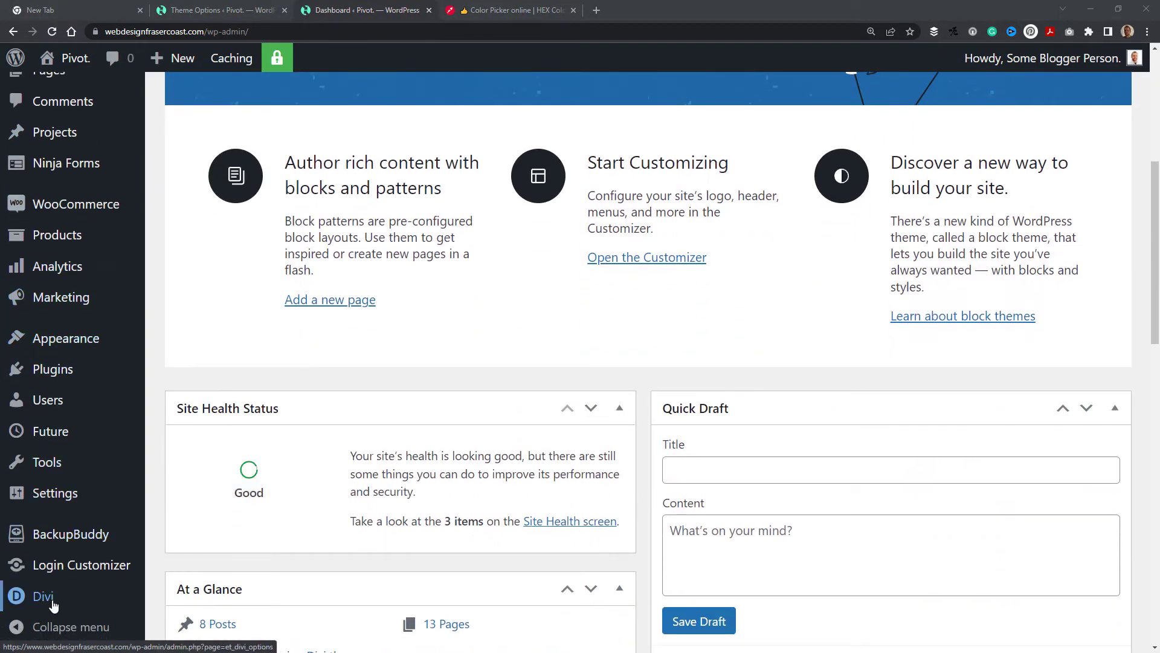
mouse_move(72, 606)
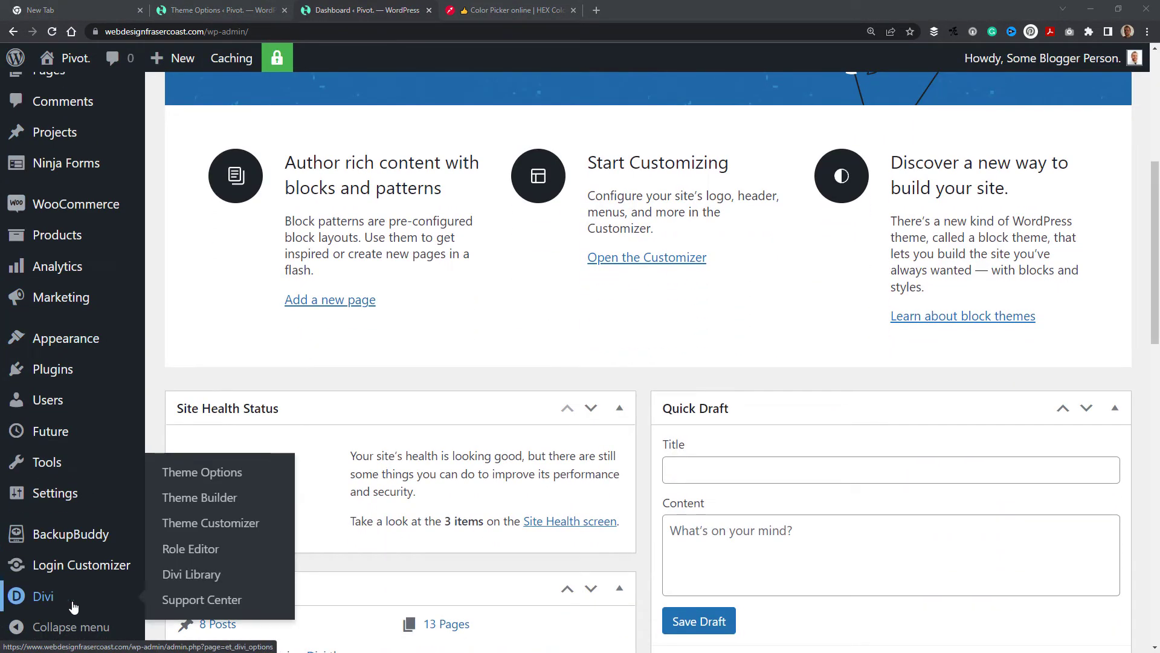
left_click(207, 479)
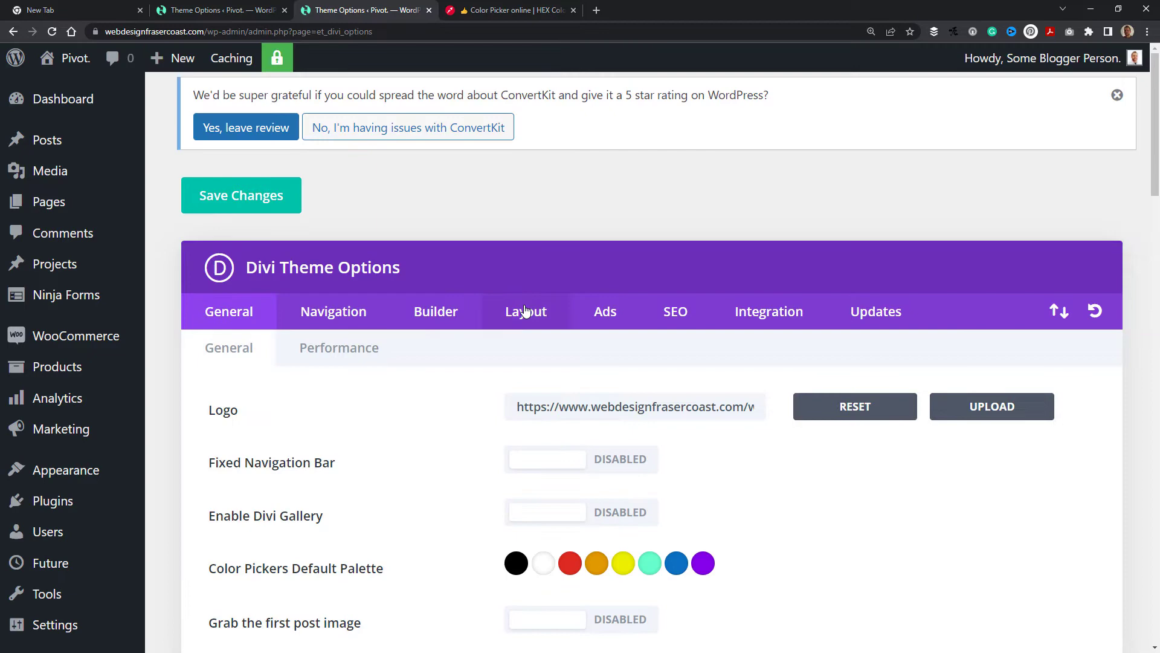
Recolour the purple palette swatch dark and the blue swatch to dark grey #2b2b2b.
scroll(416, 346, "down", 4)
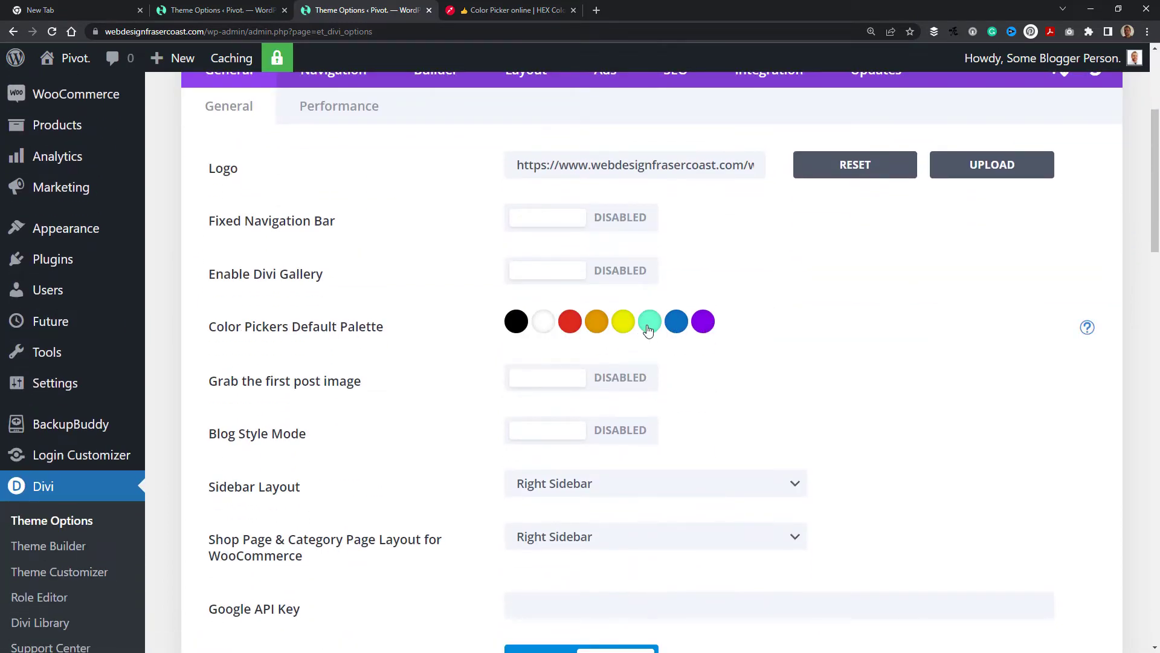
left_click(703, 322)
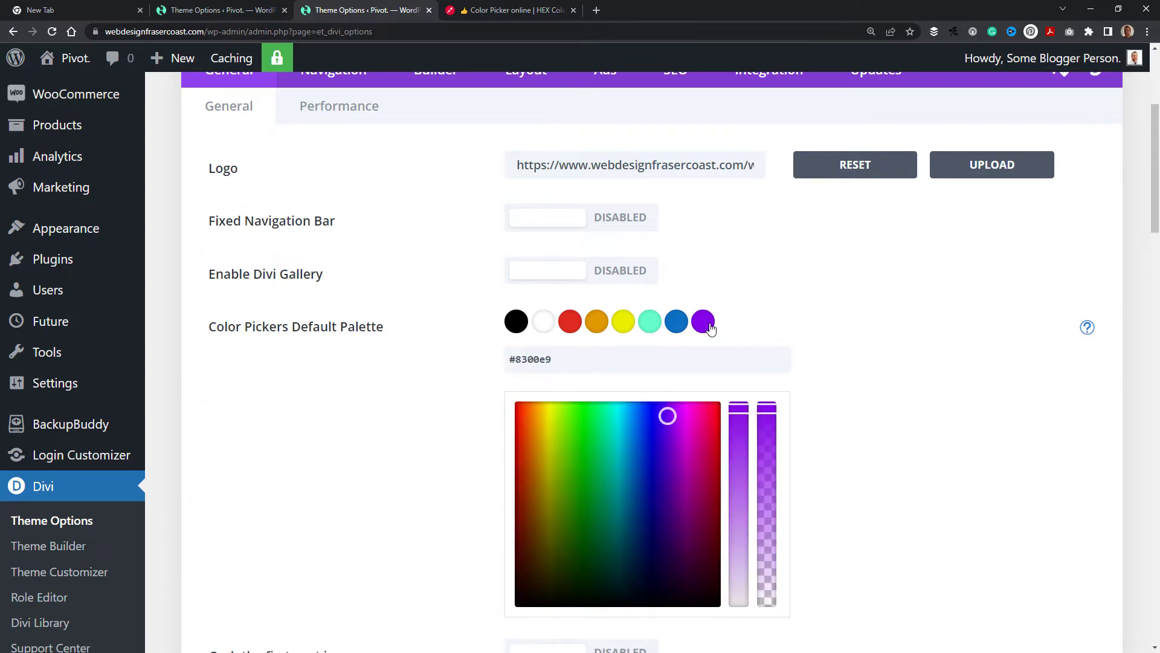
mouse_move(662, 420)
left_mouse_down()
mouse_move(658, 549)
mouse_move(527, 567)
left_mouse_up()
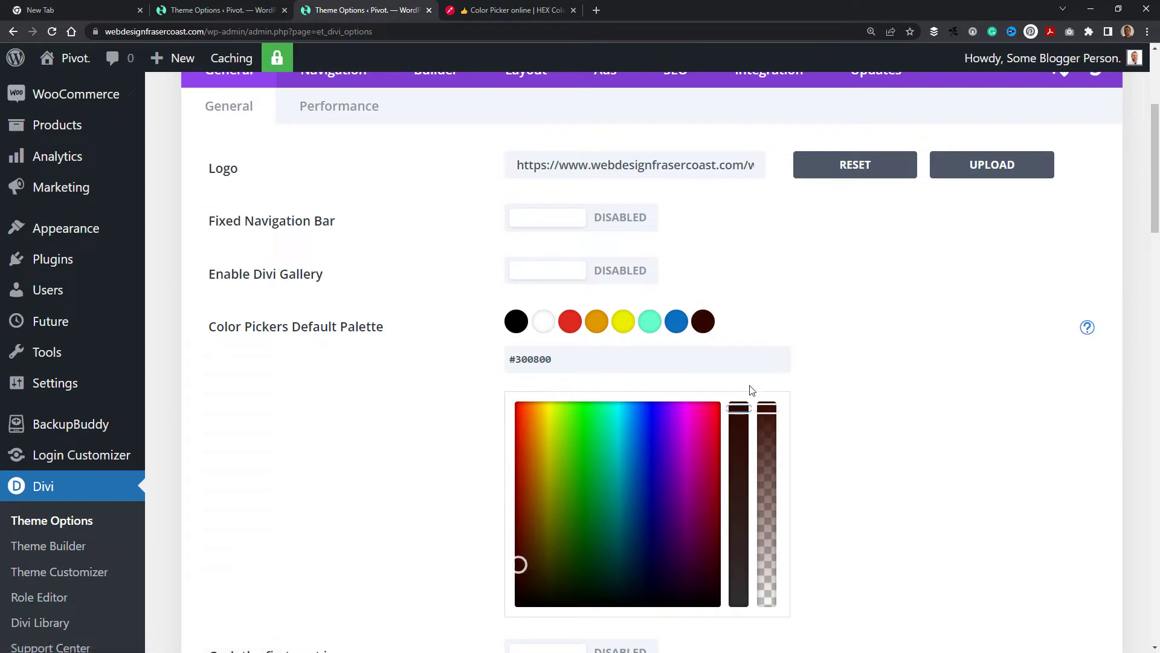
left_click(677, 322)
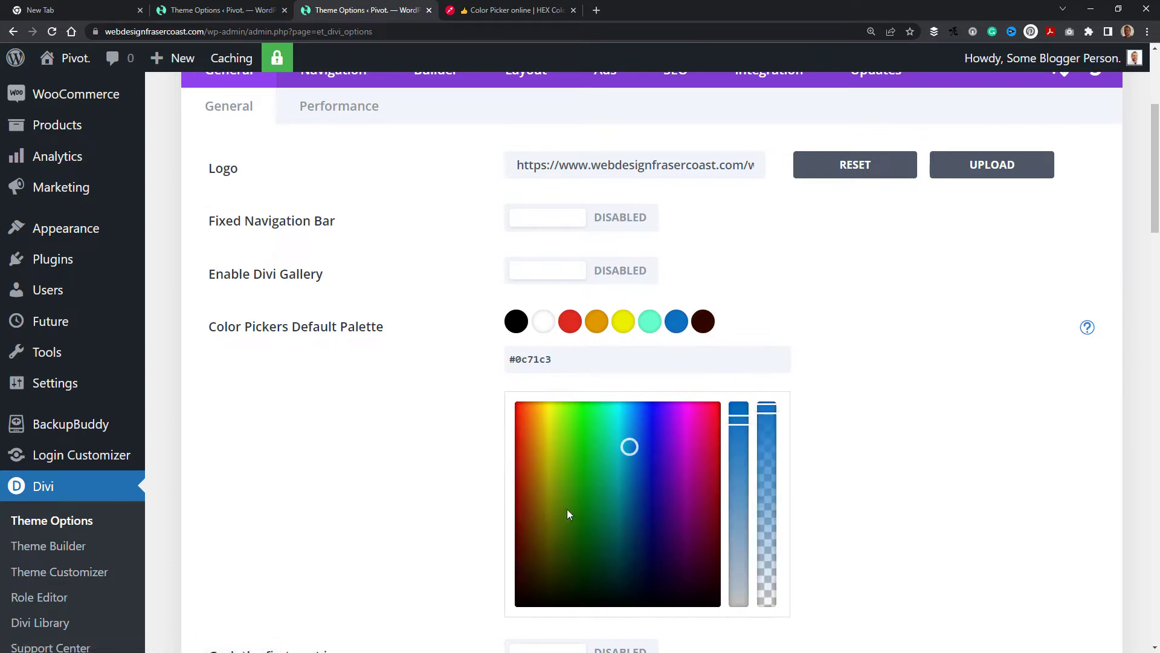
left_click_drag(533, 601, 516, 563)
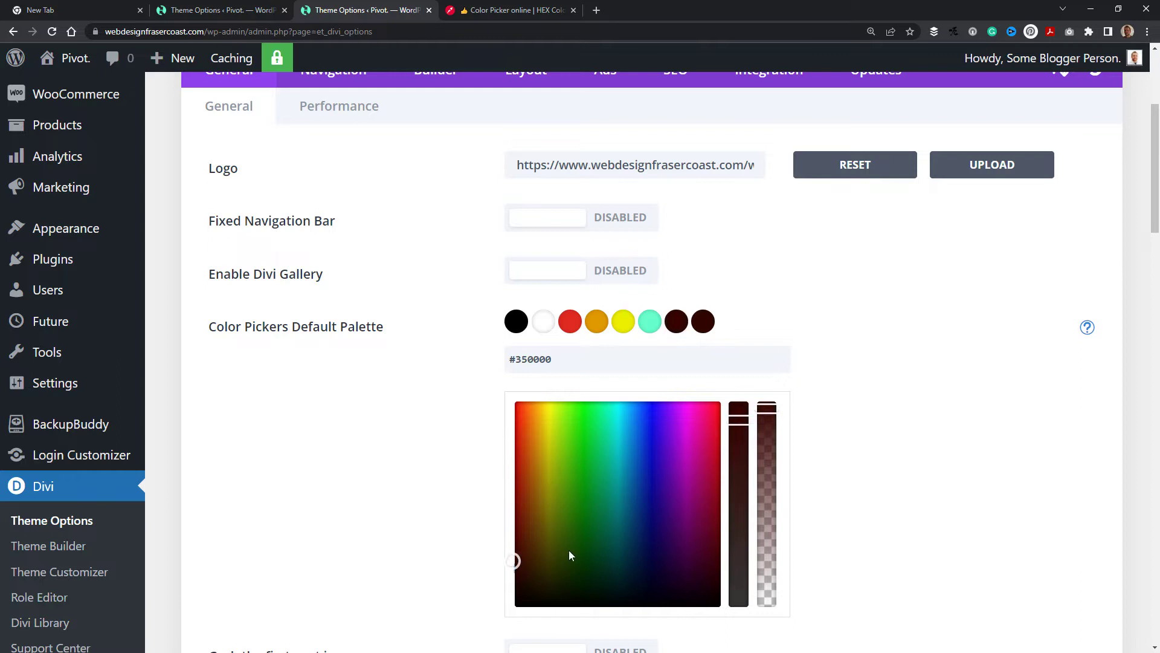
left_click_drag(747, 425, 739, 642)
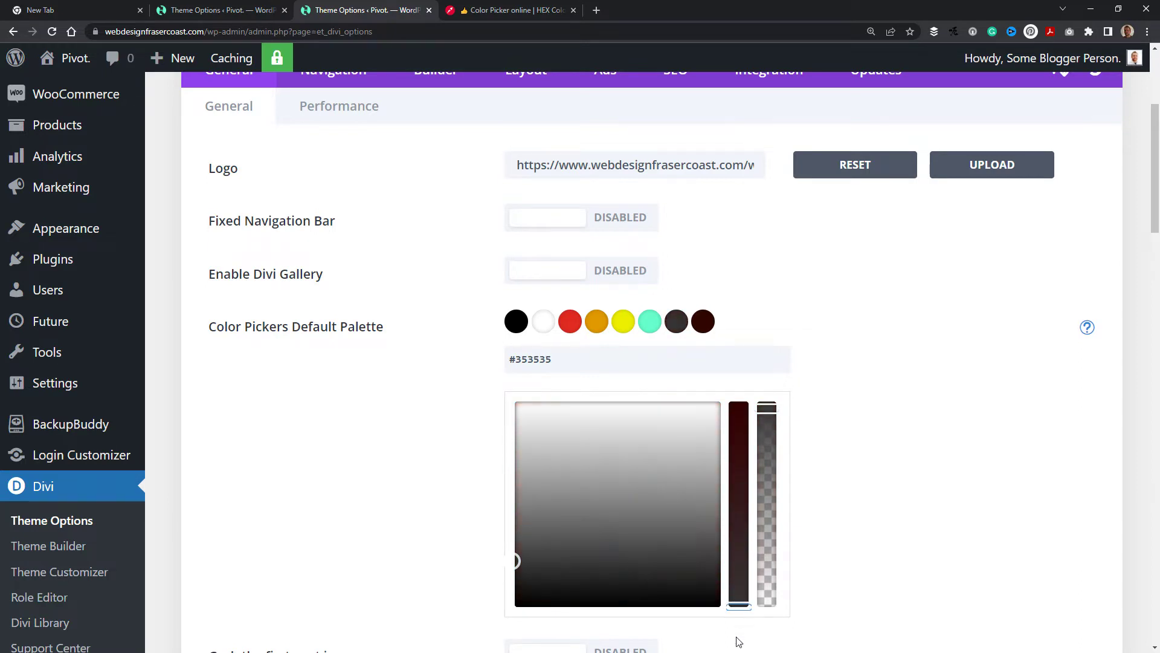
left_click(515, 568)
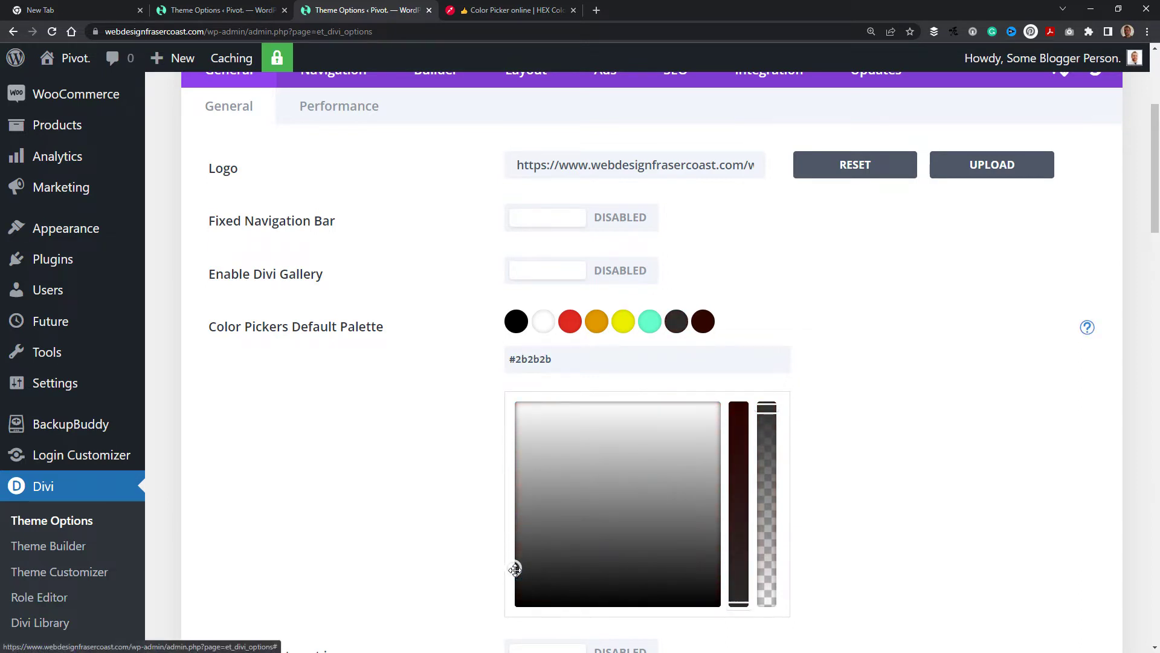
Turn the yellow swatch cyan, orange into dark blue #1300a5, and red into light grey #e0e0e0.
left_click(624, 329)
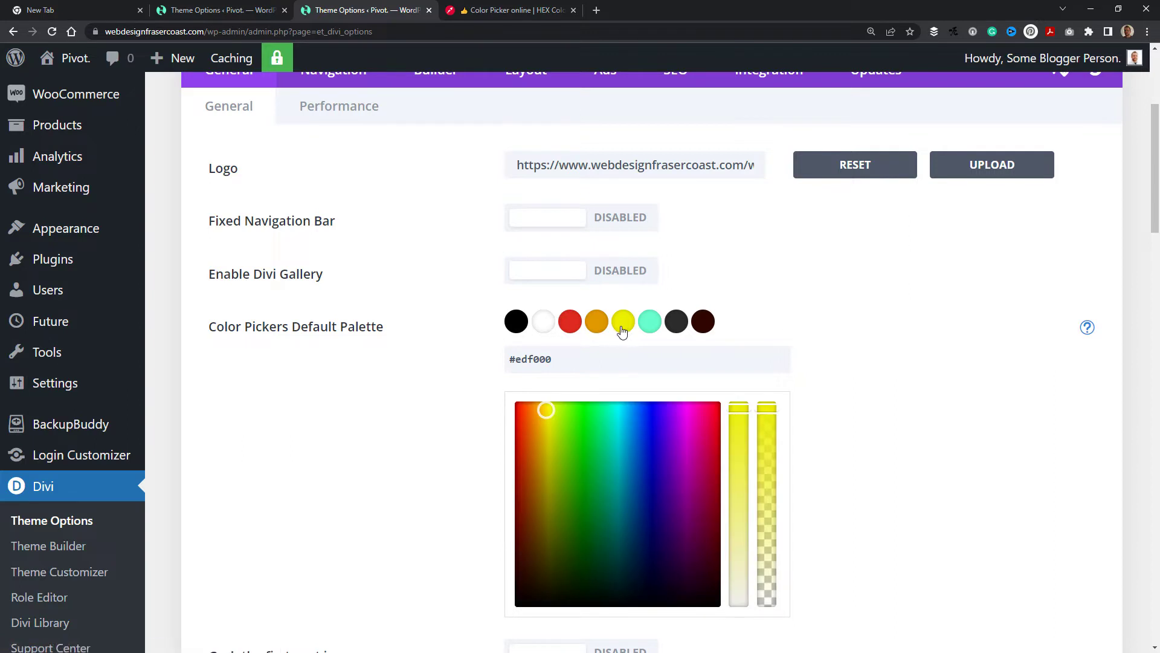
left_click_drag(617, 437, 620, 398)
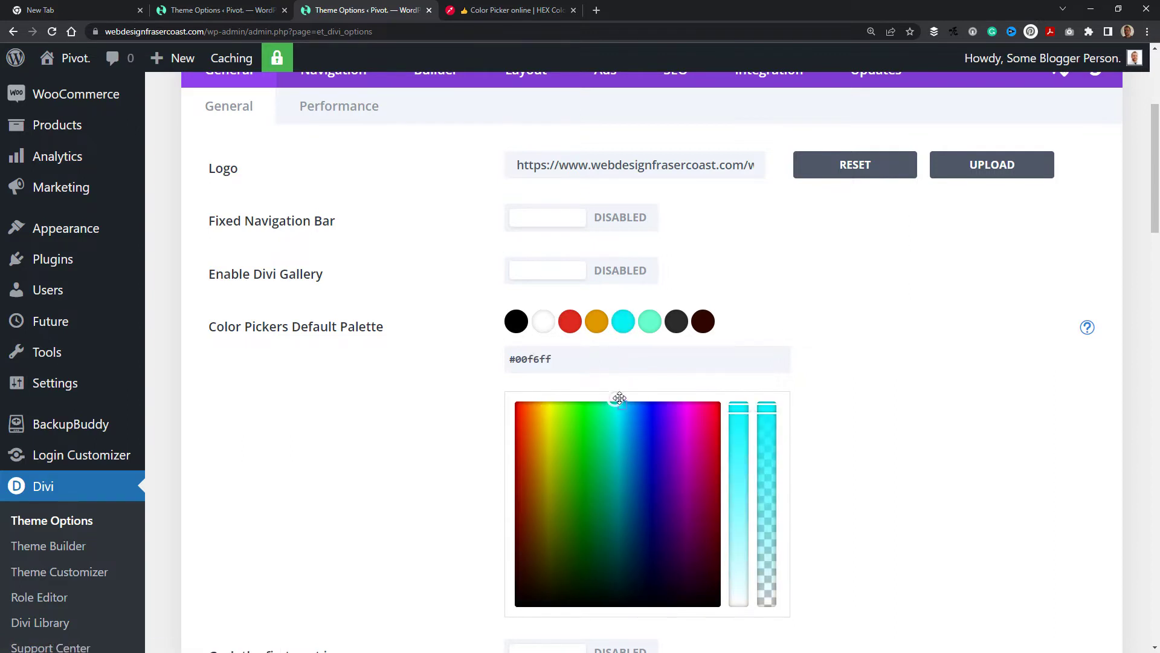
left_click(593, 328)
mouse_move(529, 427)
left_mouse_down()
mouse_move(536, 420)
mouse_move(645, 448)
mouse_move(657, 527)
left_mouse_up()
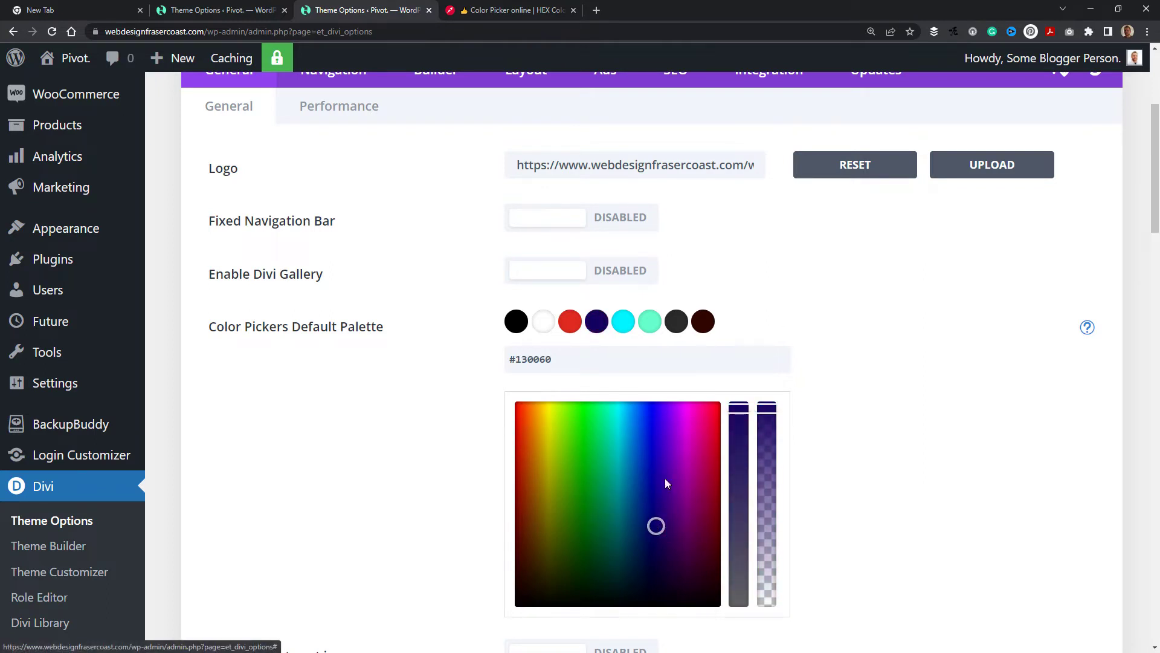
left_click_drag(656, 525, 652, 469)
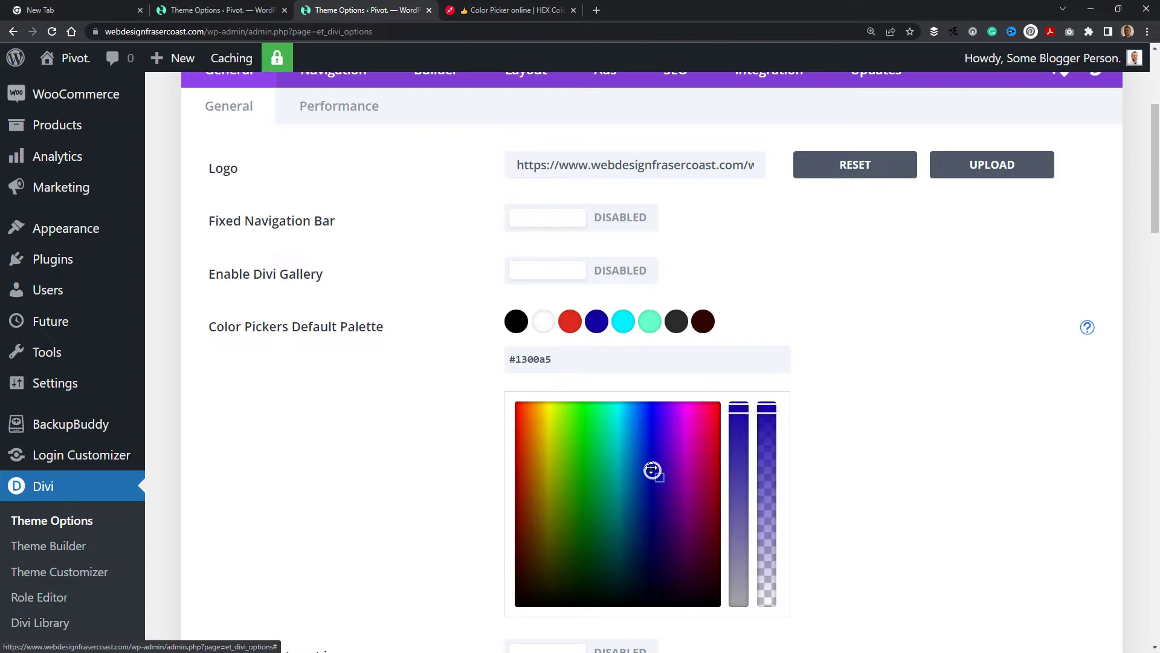
left_click(570, 331)
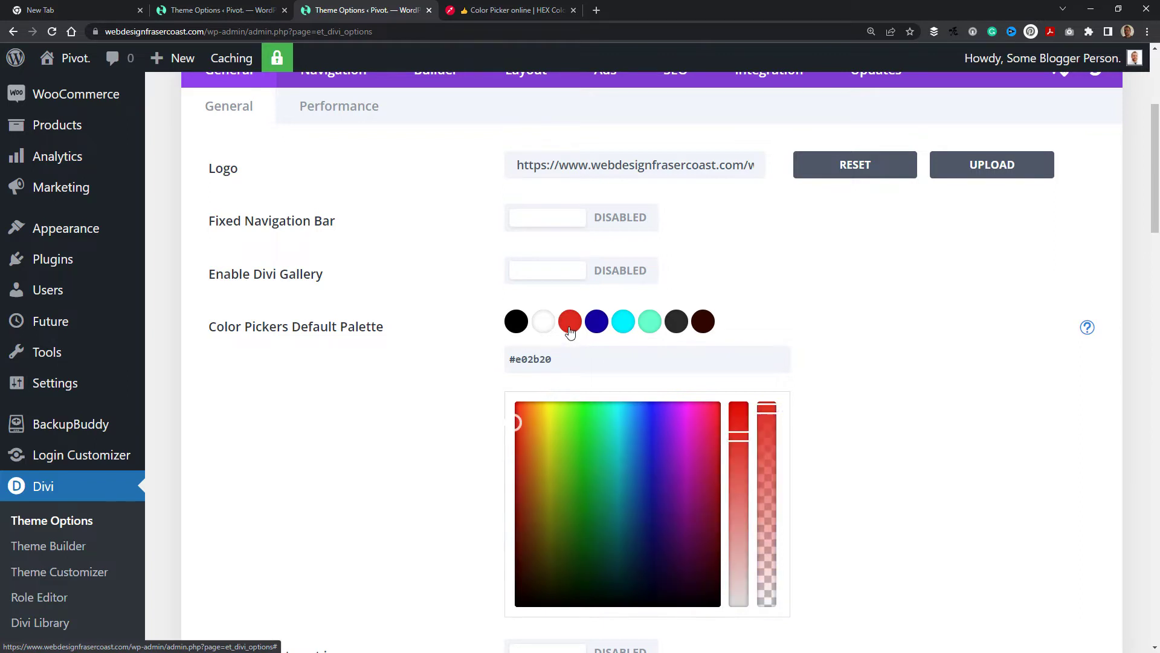
mouse_move(557, 471)
left_mouse_down()
mouse_move(473, 526)
mouse_move(499, 489)
mouse_move(501, 421)
left_mouse_up()
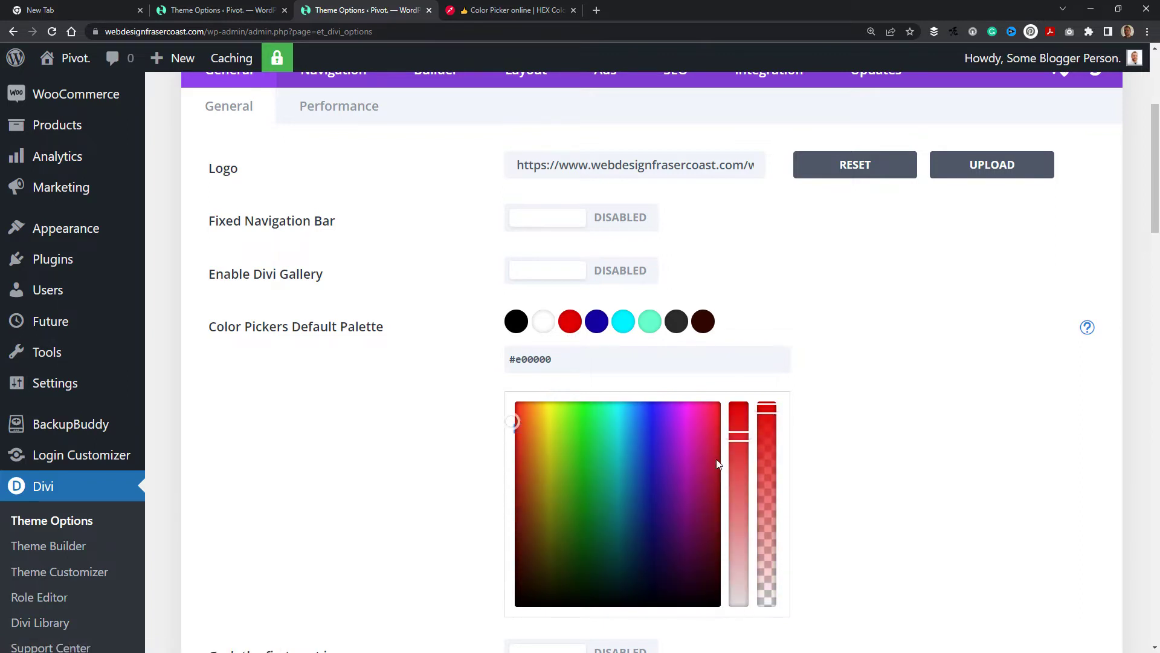
left_click_drag(737, 440, 738, 606)
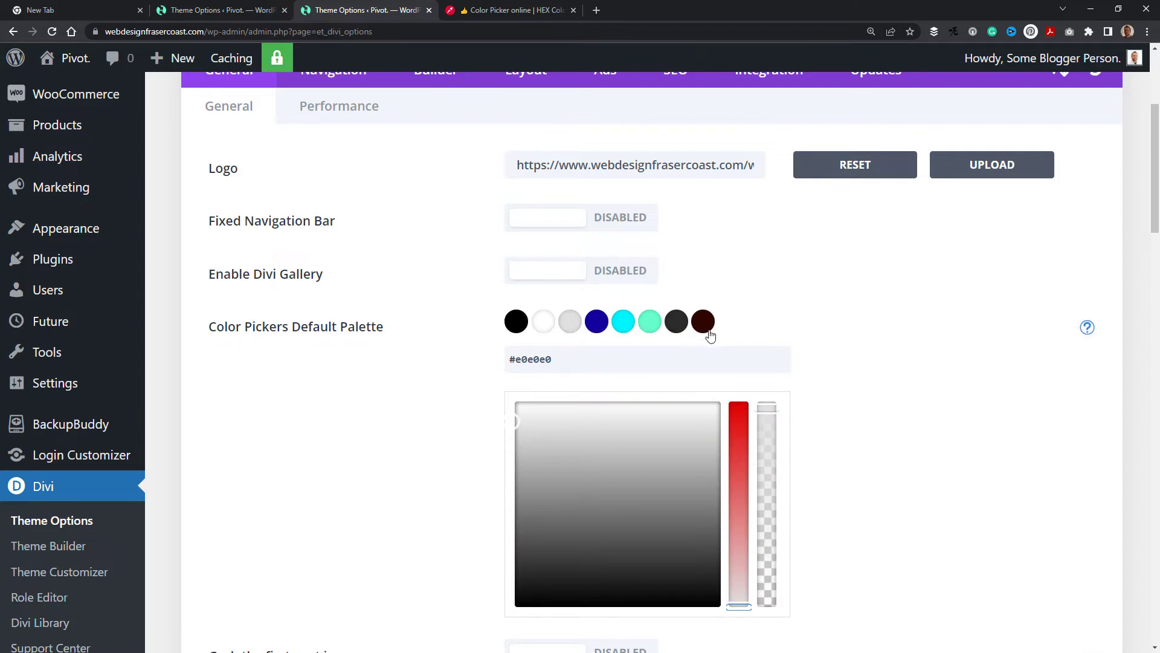
Visit the site, enable the Visual Builder in full screen, and scroll to What we offer.
scroll(385, 438, "up", 4)
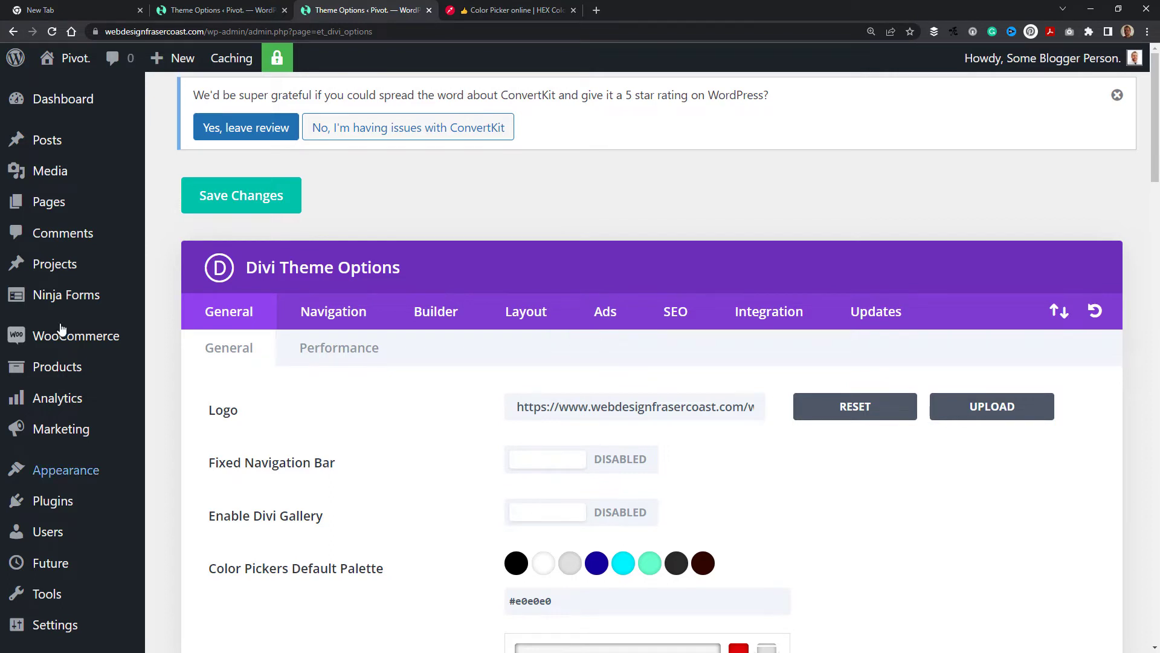
left_click(70, 67)
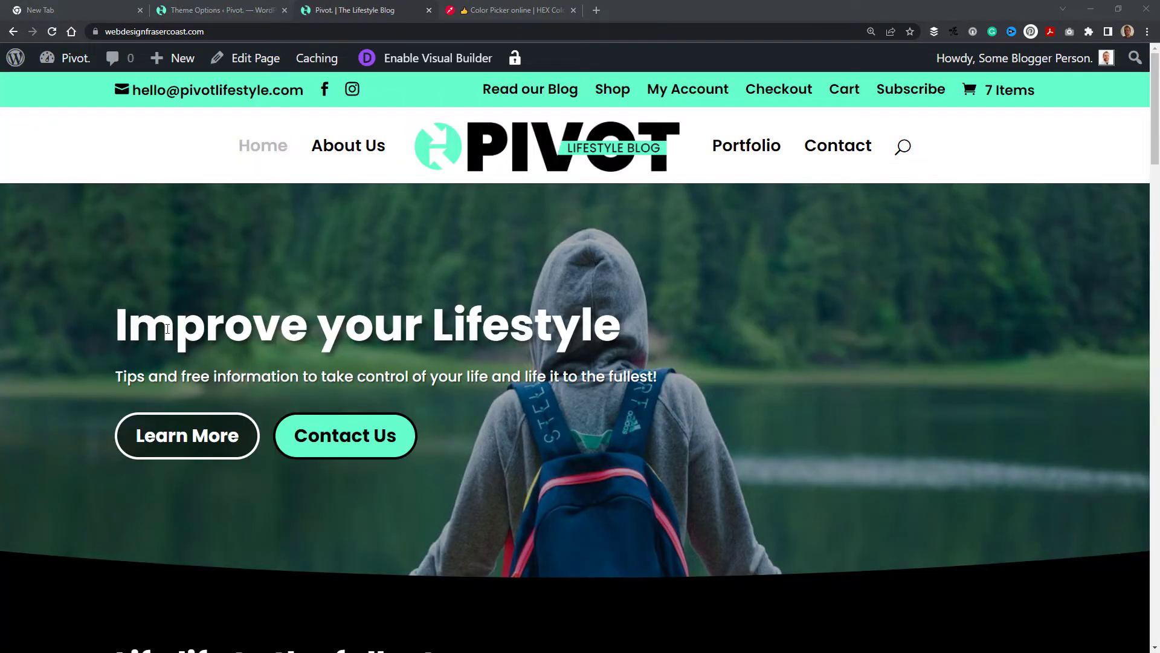
left_click(426, 58)
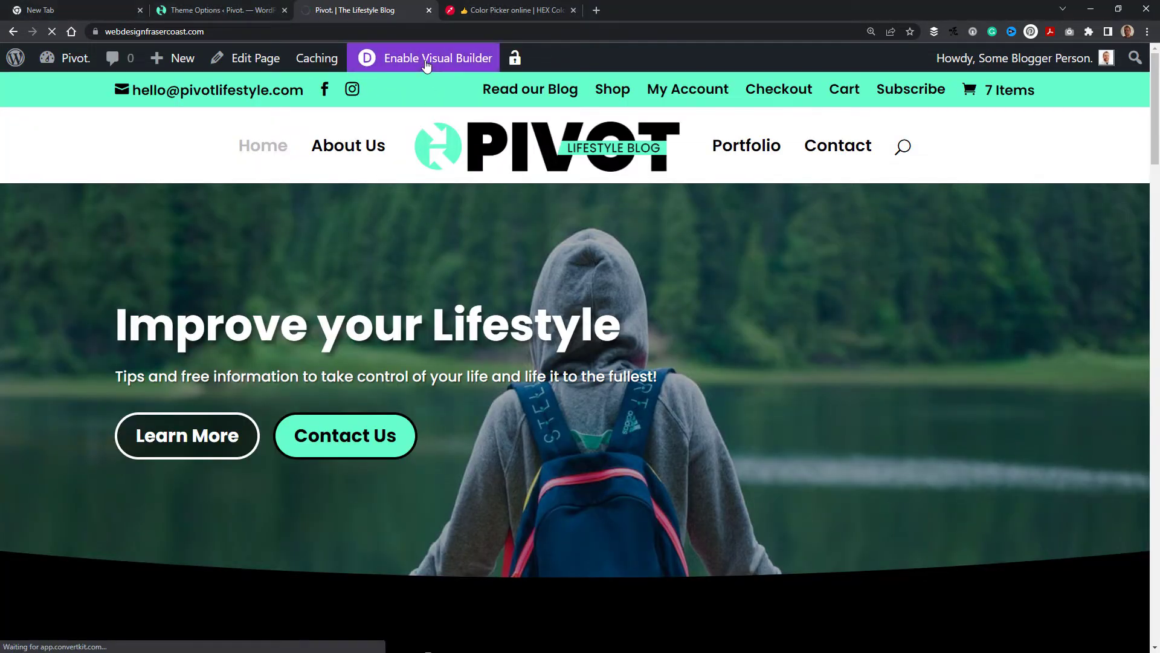
key("F11")
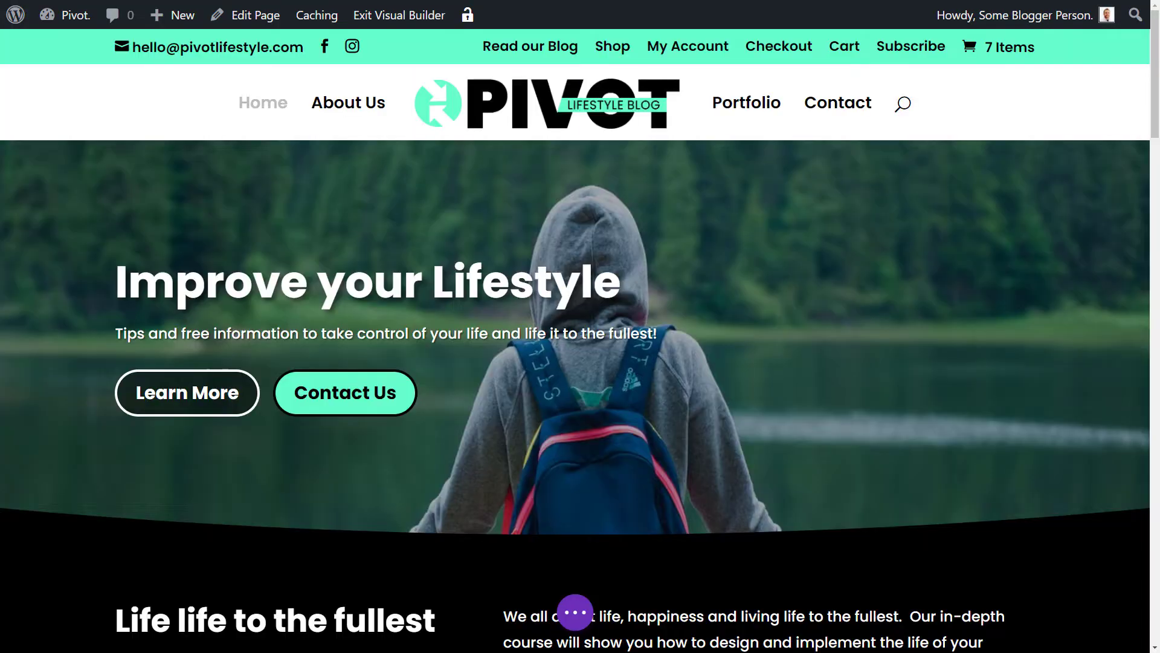
scroll(332, 405, "down", 10)
mouse_move(233, 251)
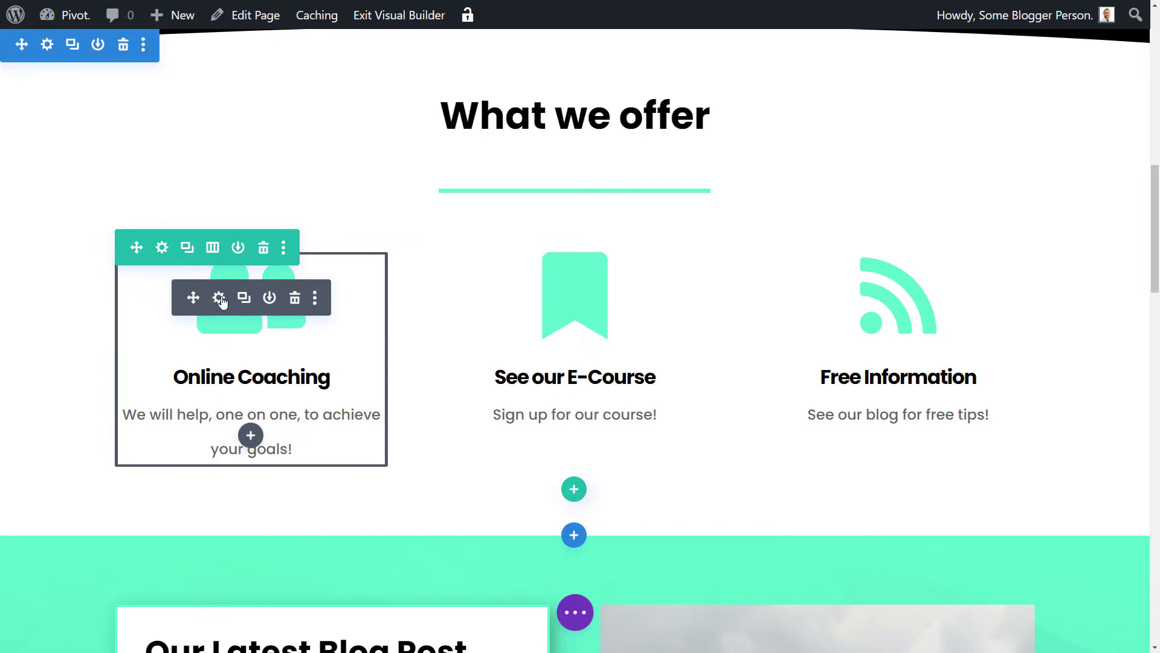
Set the Online Coaching blurb's Image & Icon colour to cyan.
left_click(217, 298)
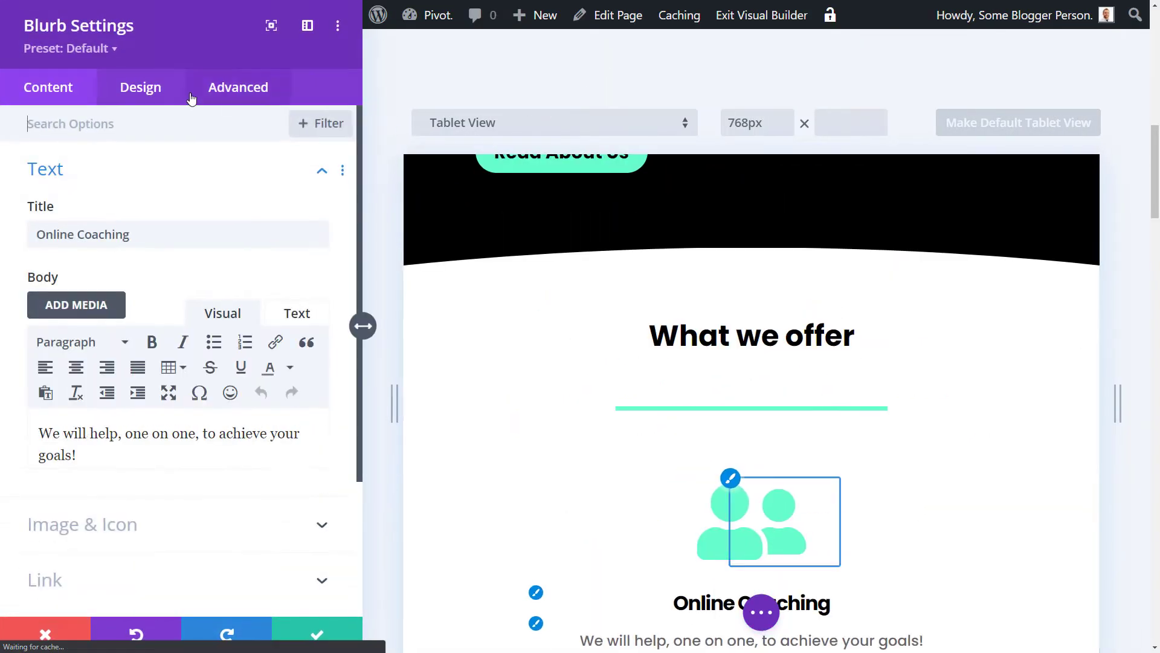
left_click(140, 87)
left_click(65, 192)
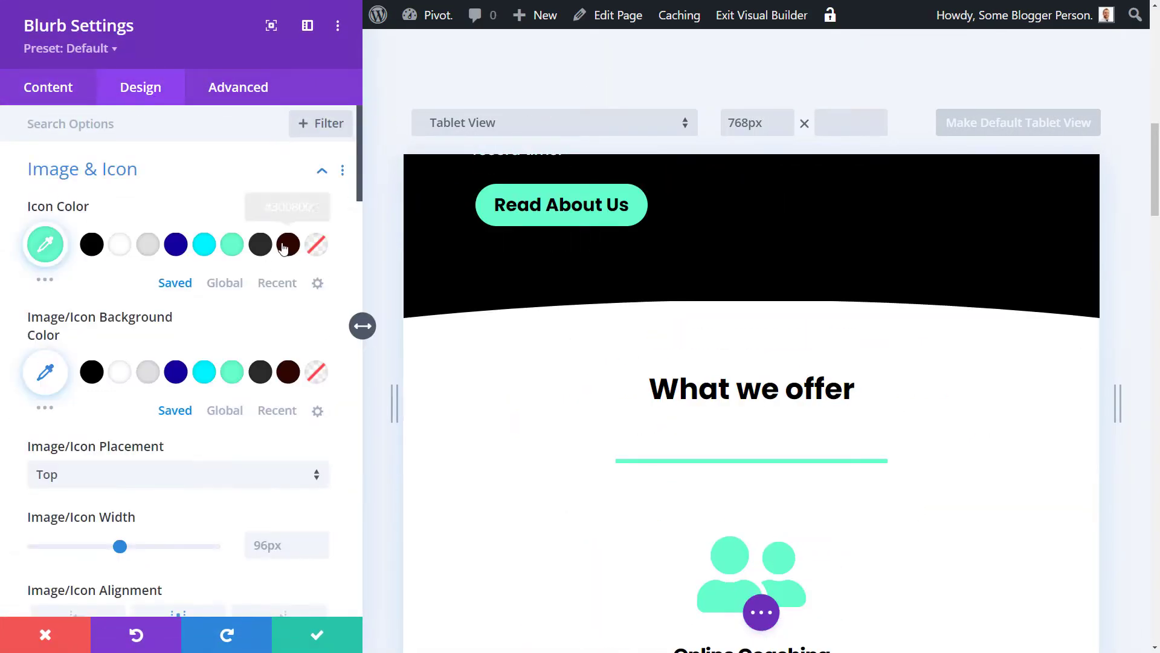
left_click(204, 245)
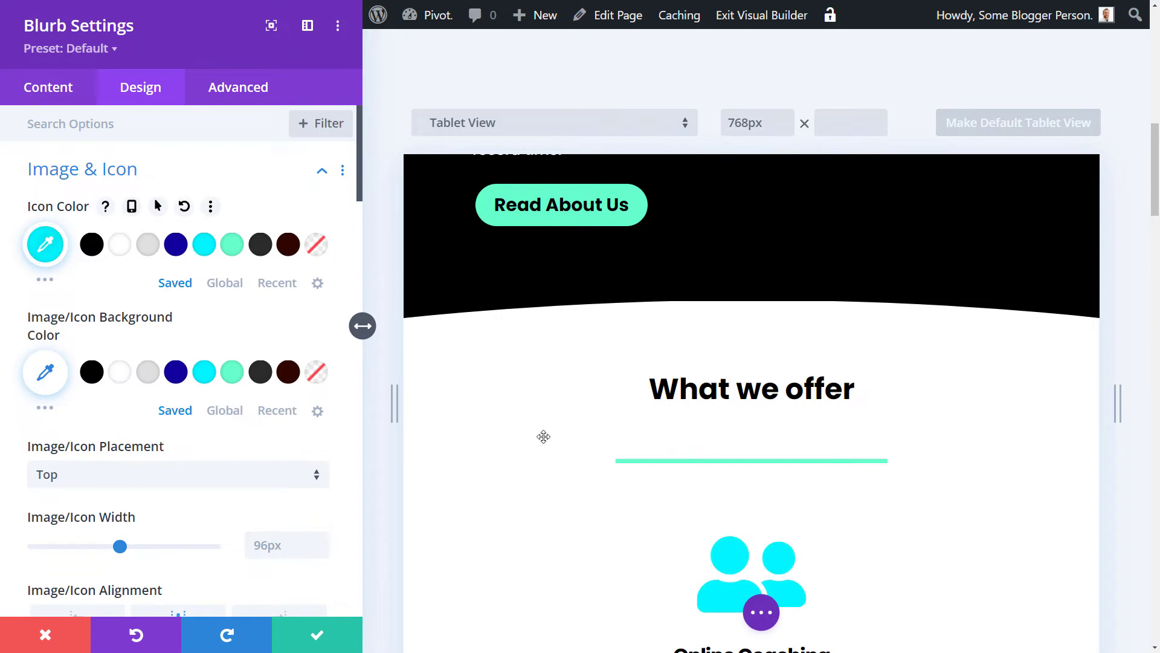
scroll(544, 437, "down", 4)
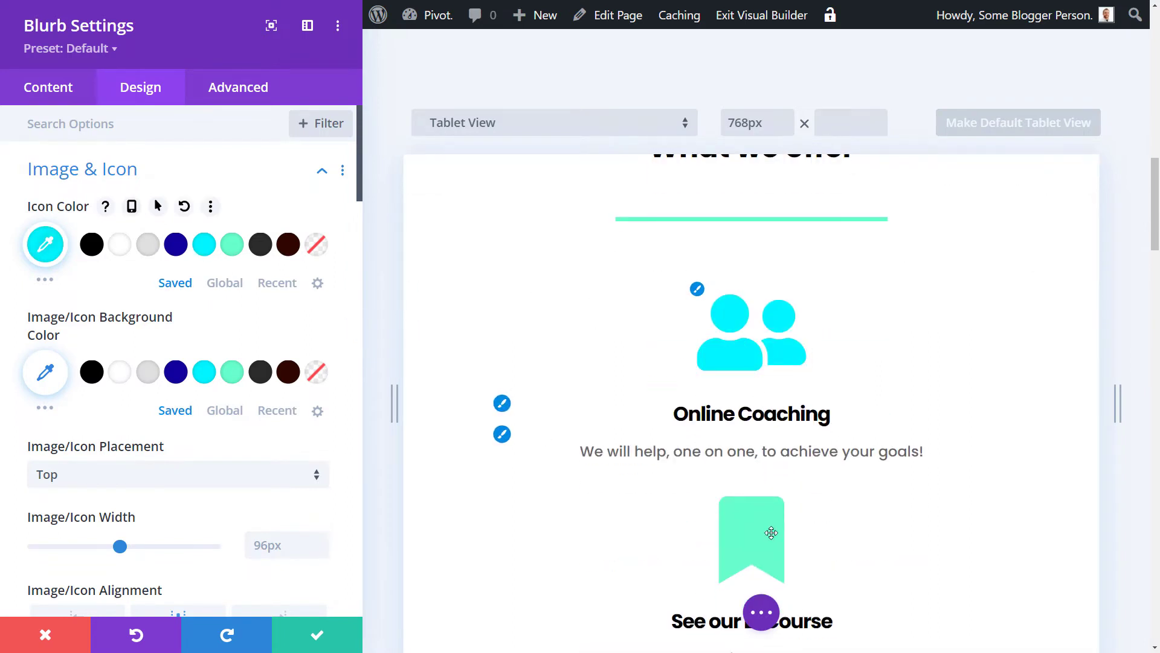
Extend the blurb's styles to all blurbs in this section and save.
left_click(211, 207)
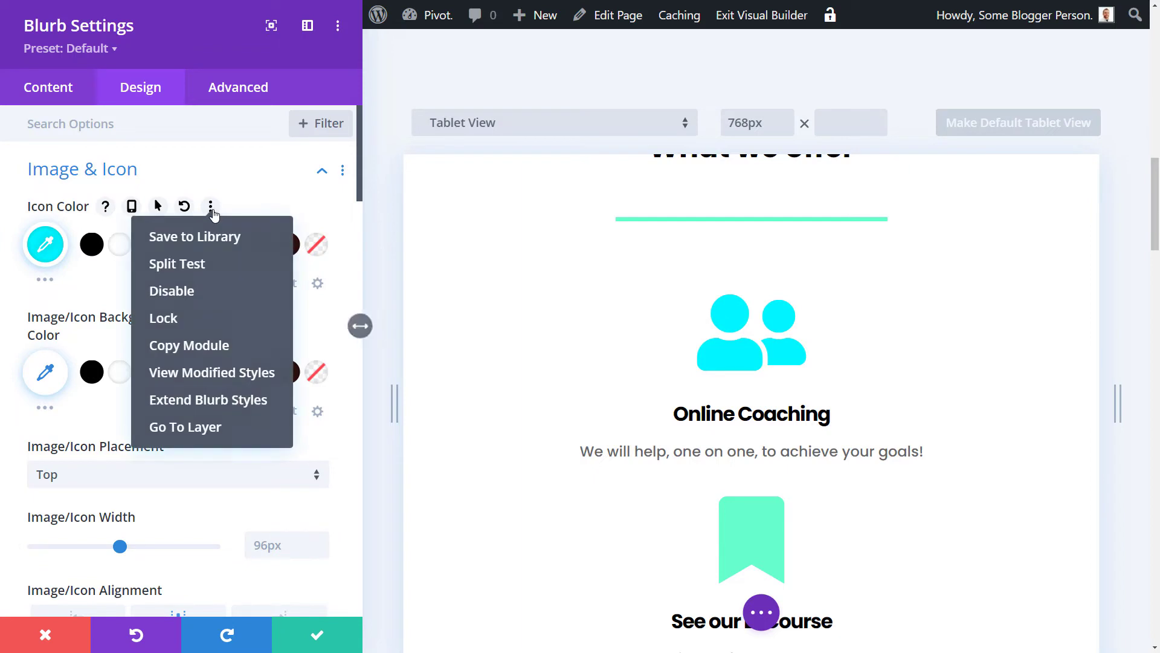
left_click(211, 400)
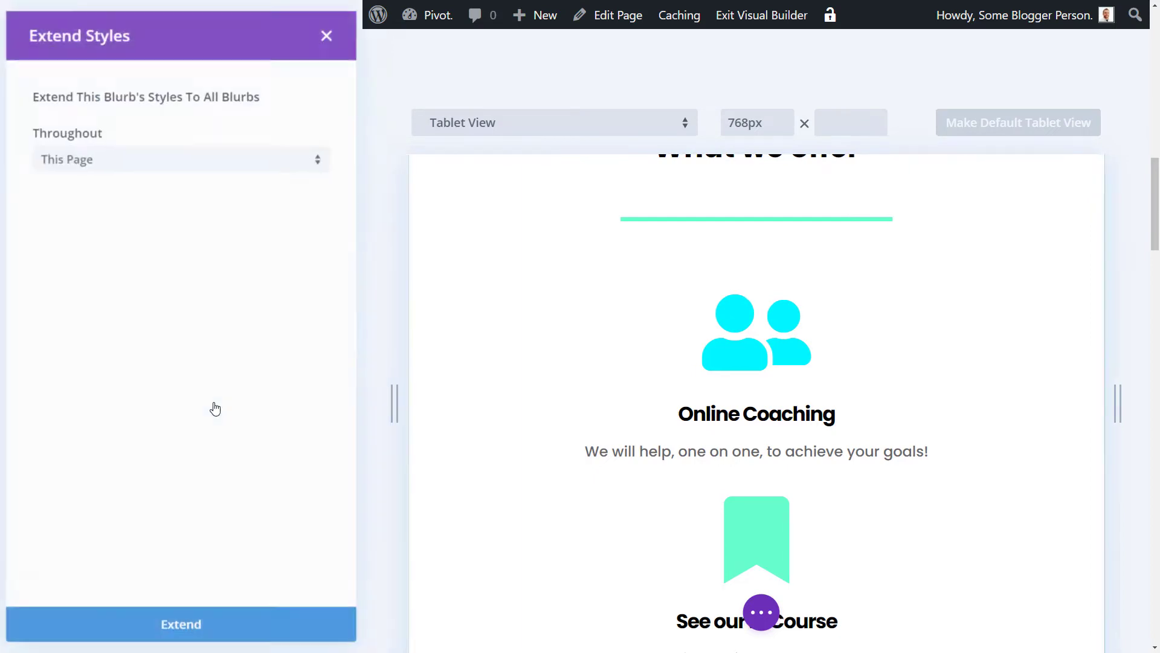
left_click(69, 167)
left_click(77, 201)
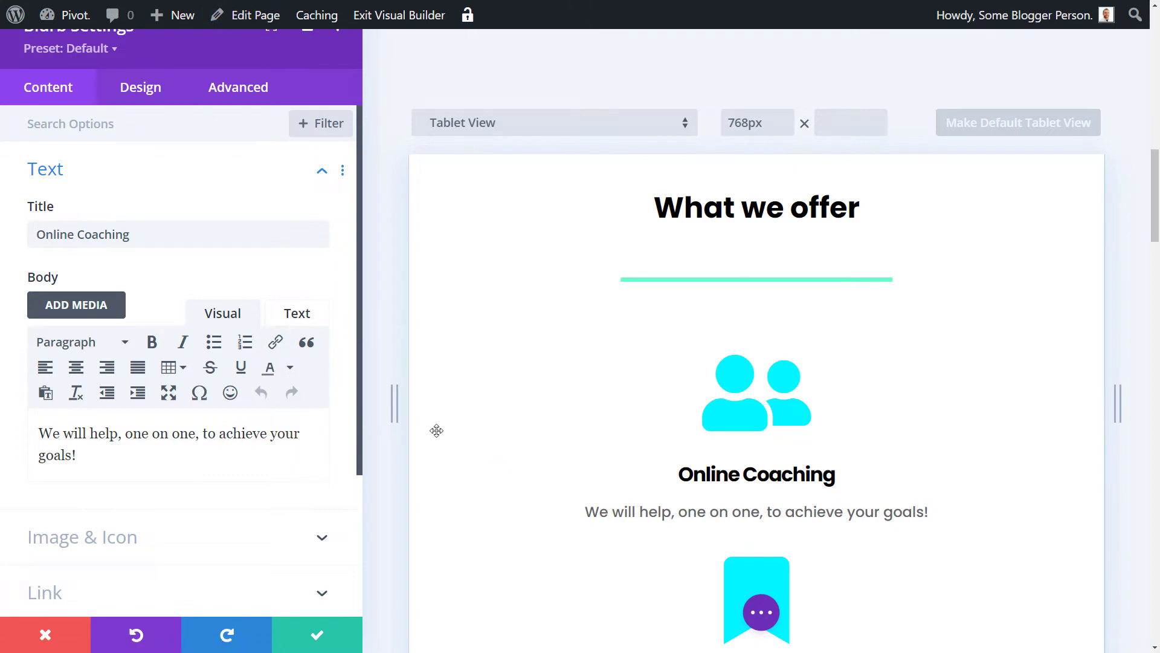
left_click(315, 635)
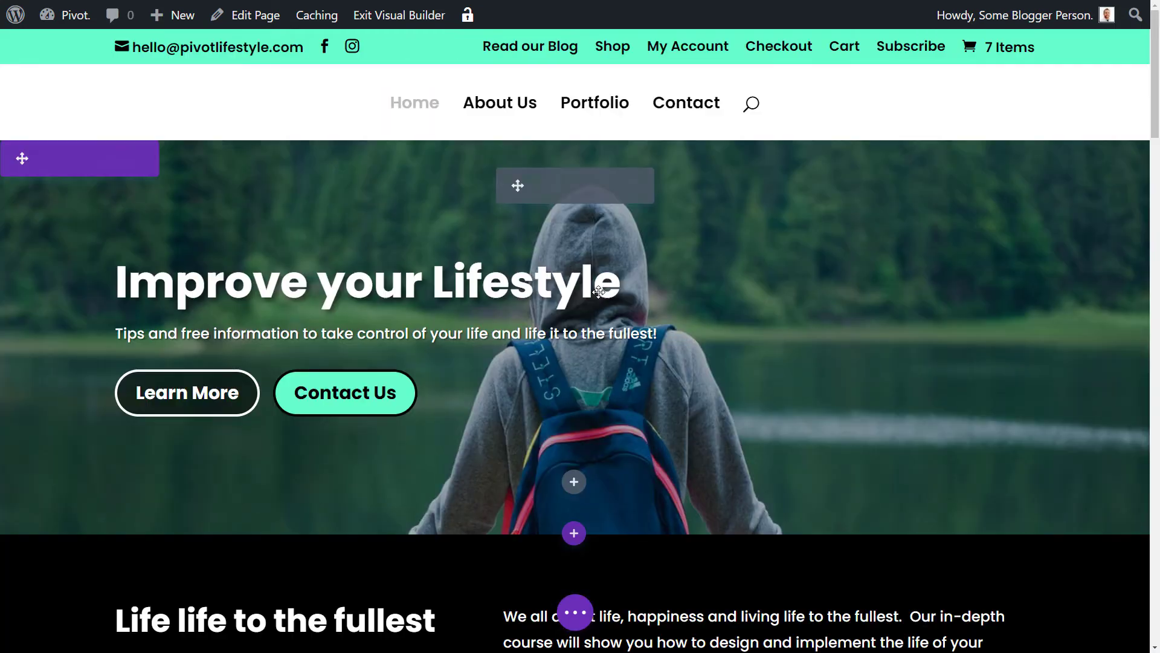
Pick #666840 as the hero section's custom background colour and save the section settings.
scroll(397, 298, "down", 5)
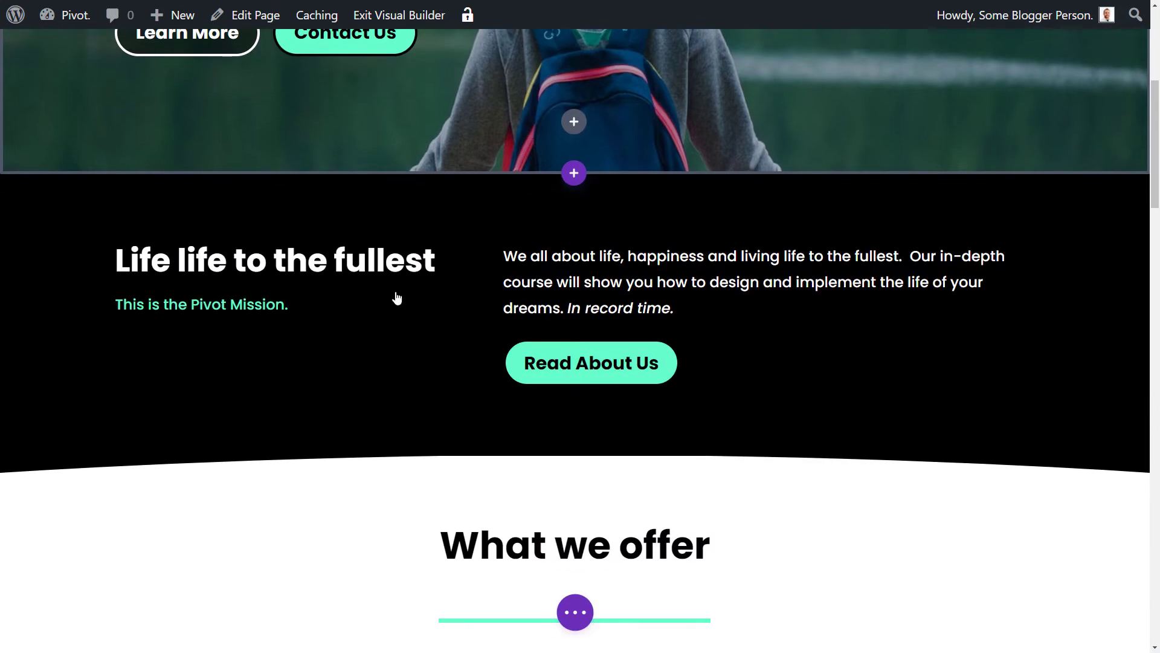
left_click(44, 191)
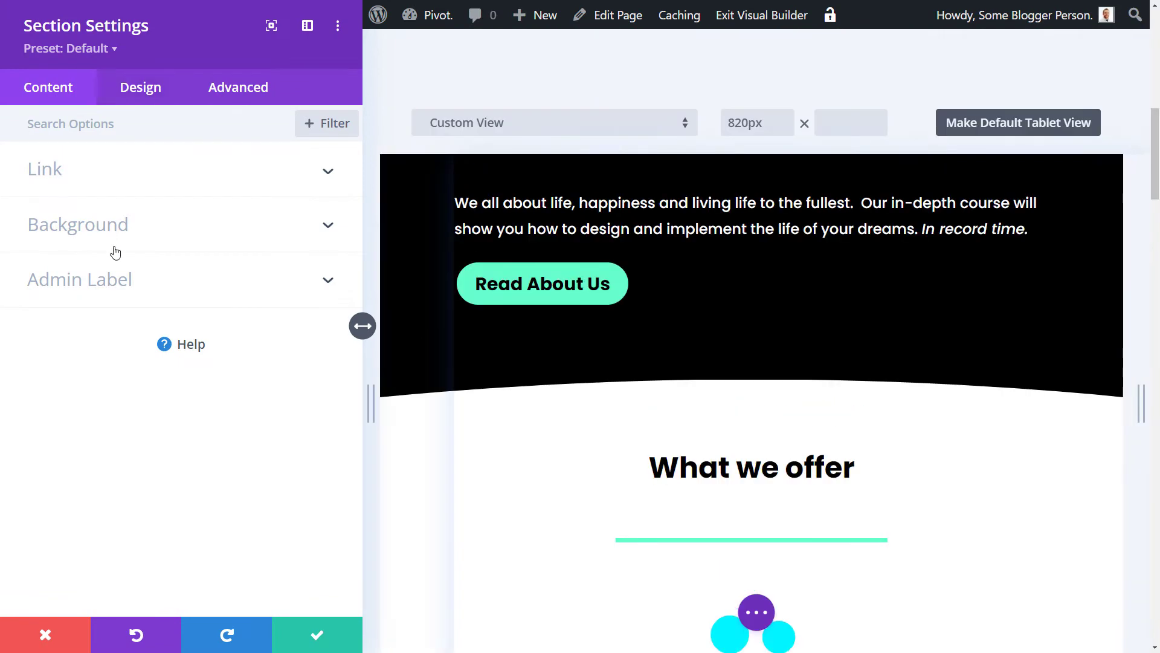
left_click(115, 233)
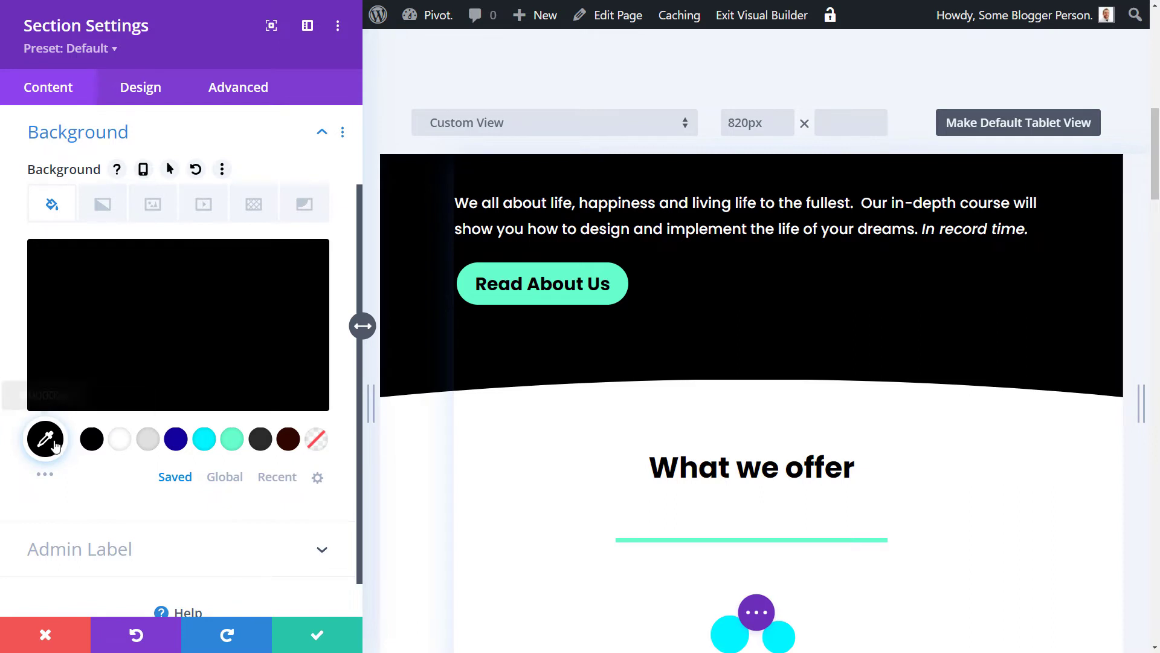
left_click(46, 439)
left_click_drag(285, 365, 285, 337)
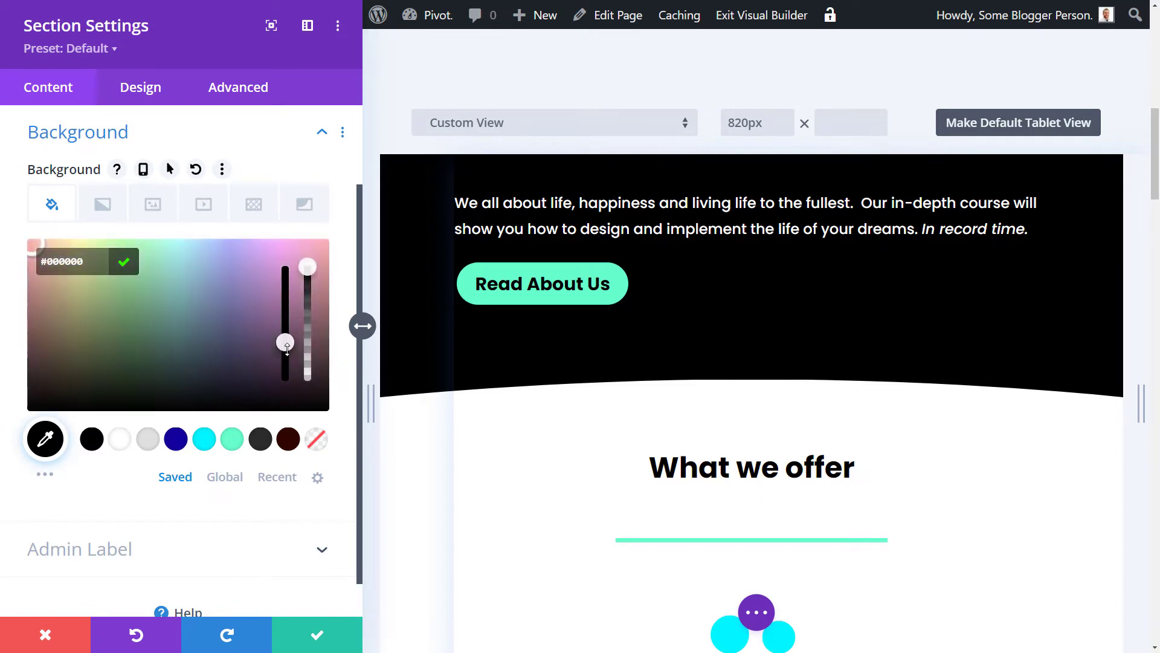
left_click_drag(200, 251, 78, 237)
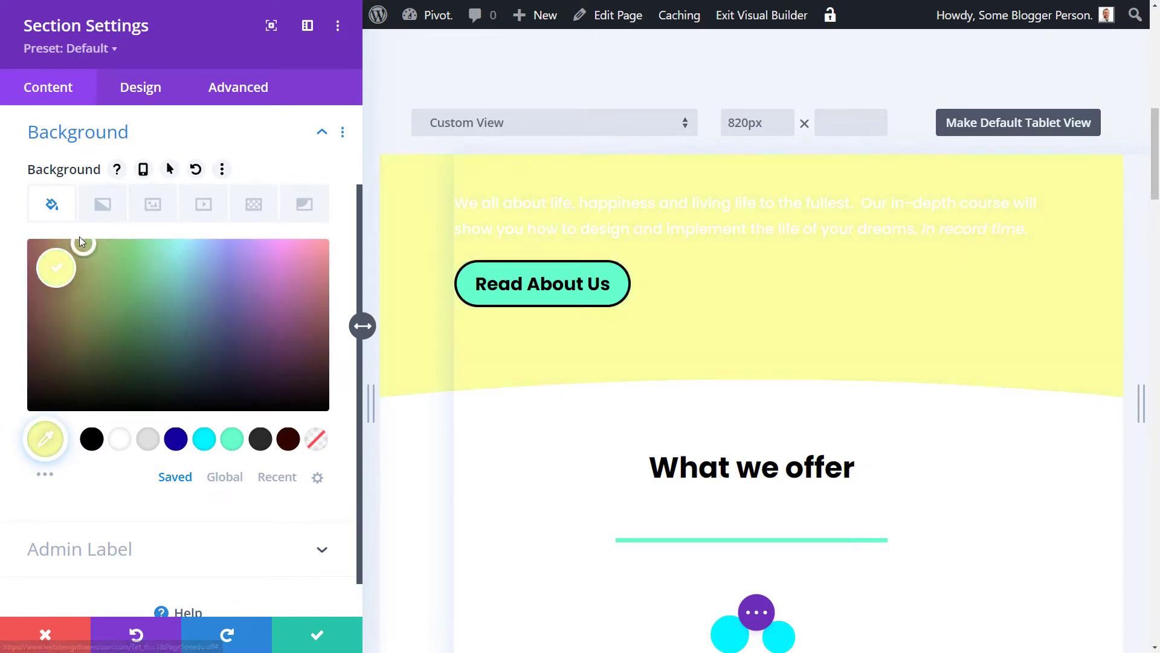
left_click(83, 345)
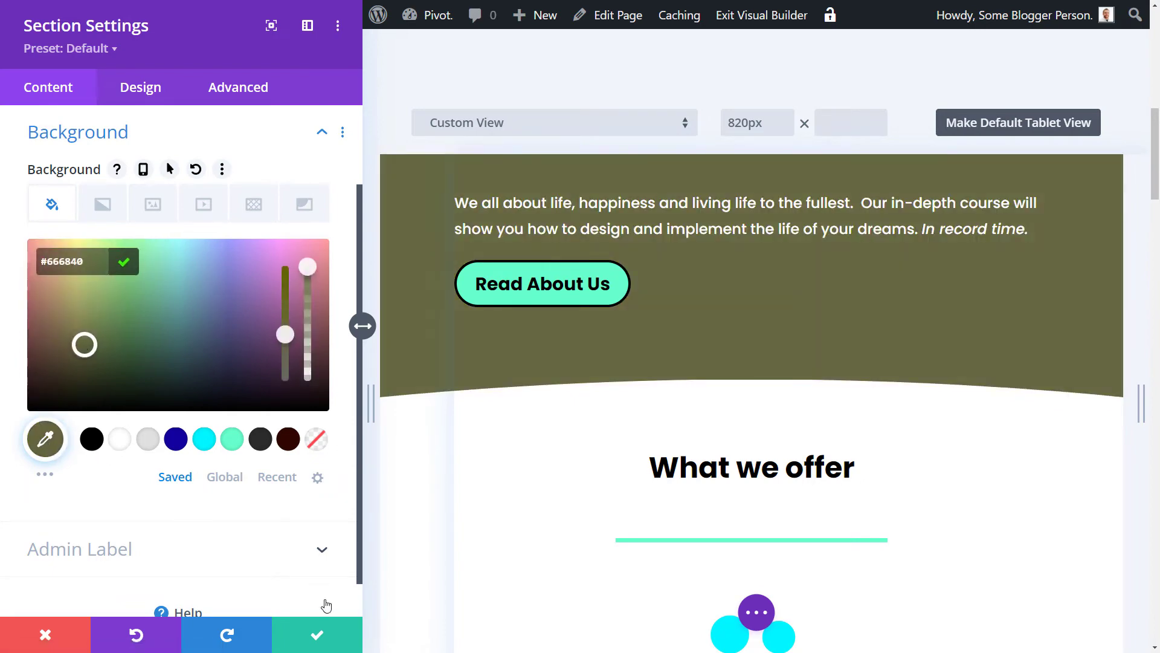
left_click(296, 646)
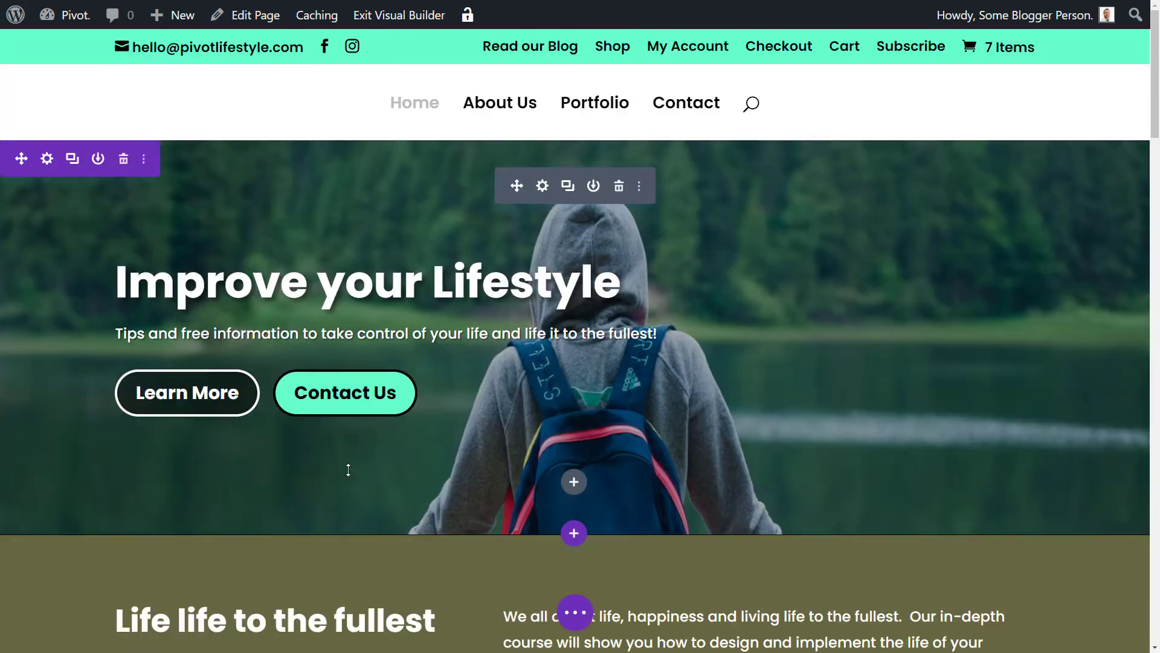
Turn on Use Custom Styles for the Get started Today call-to-action button.
scroll(348, 470, "down", 5)
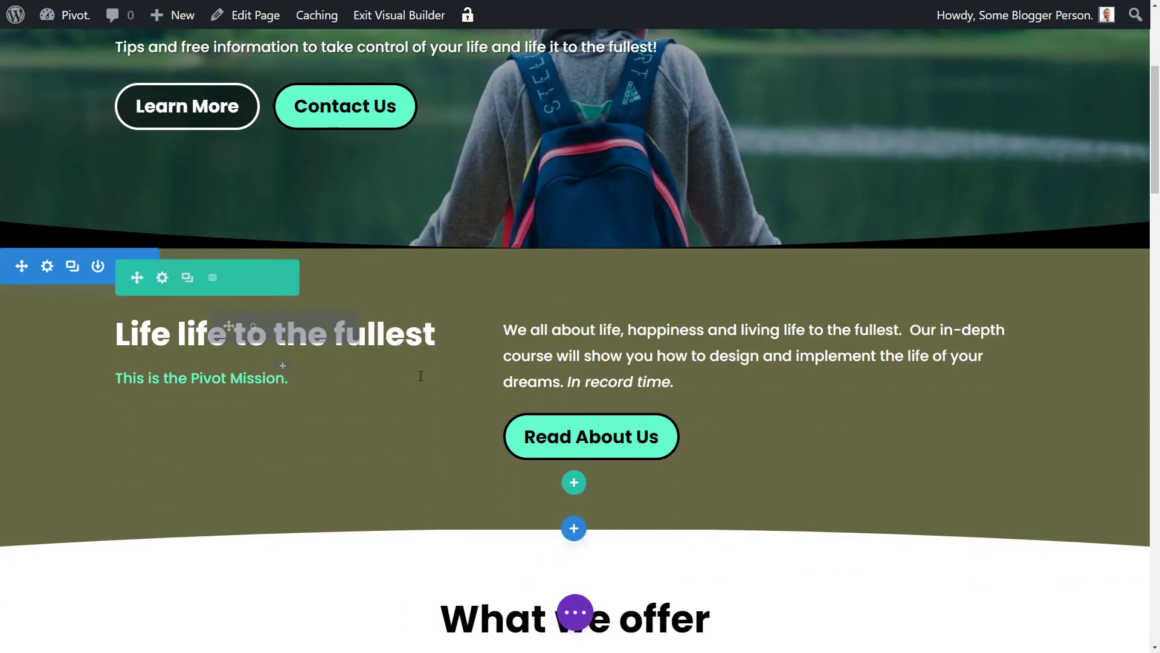
scroll(420, 376, "down", 20)
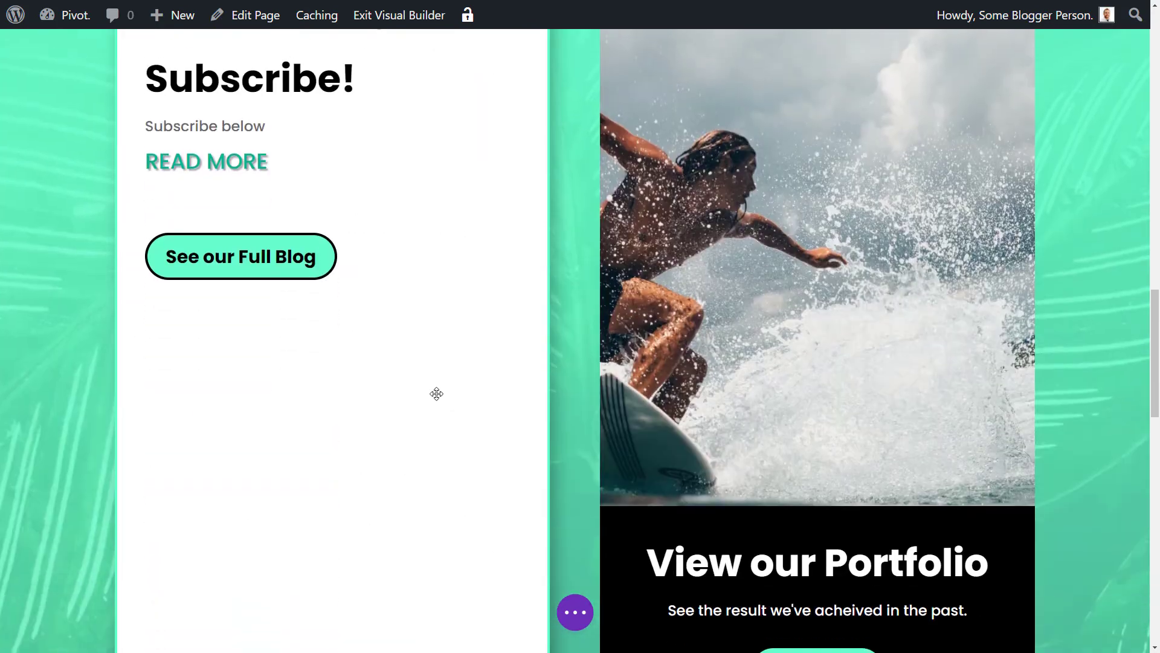
scroll(436, 393, "down", 14)
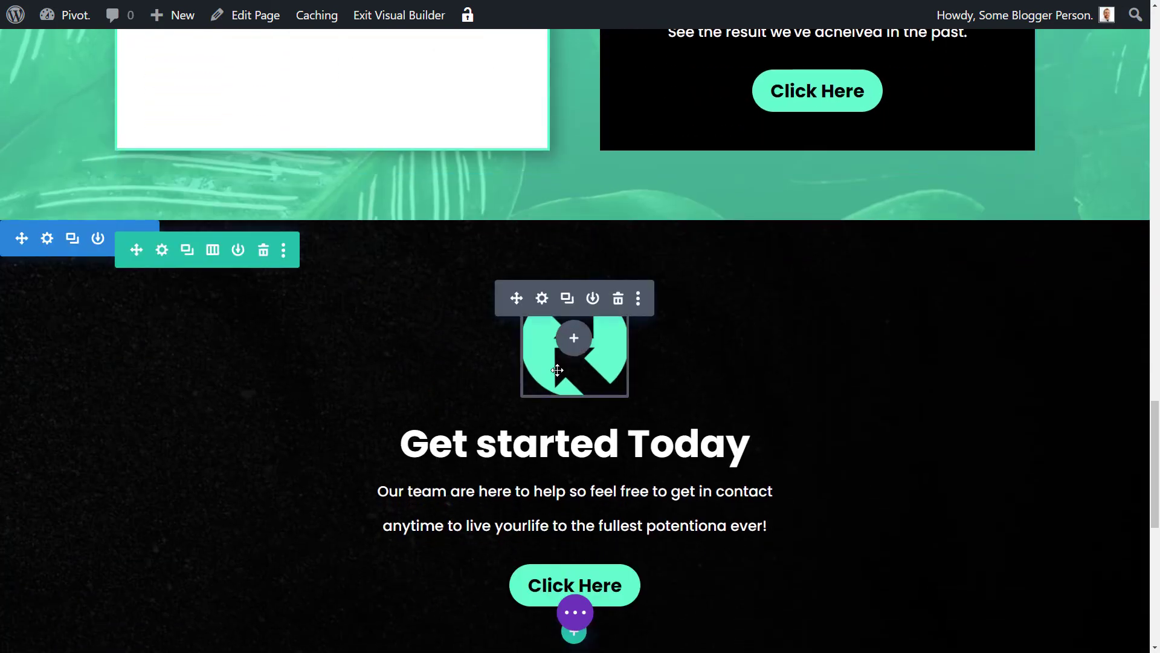
scroll(568, 441, "up", 7)
scroll(581, 544, "down", 3)
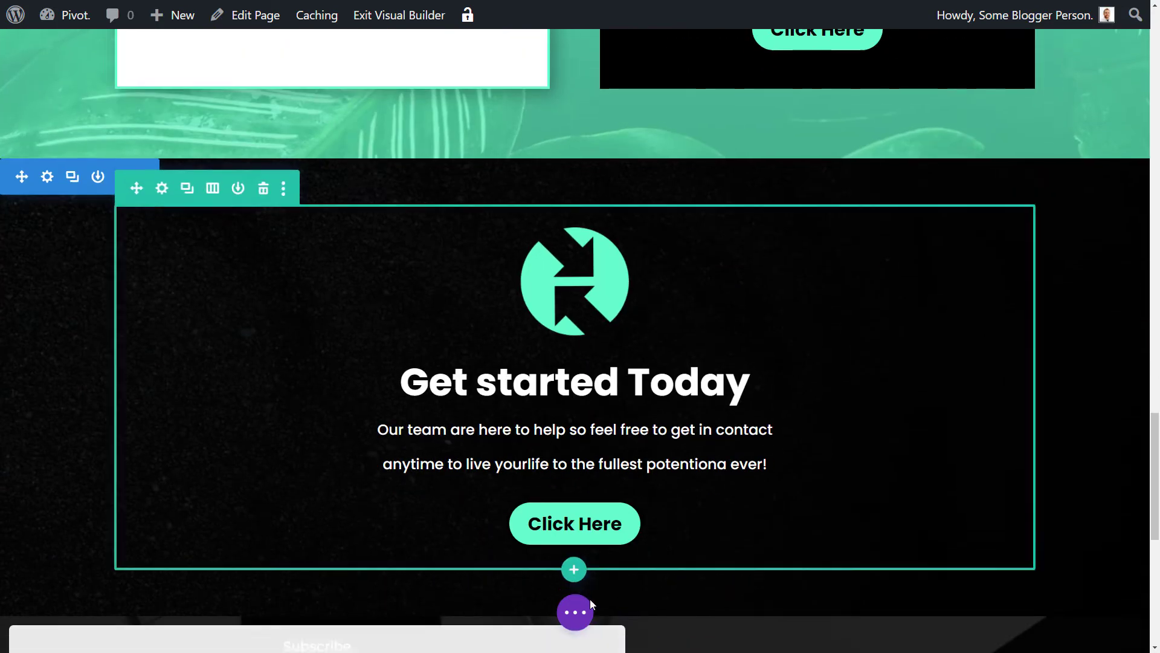
left_click(542, 408)
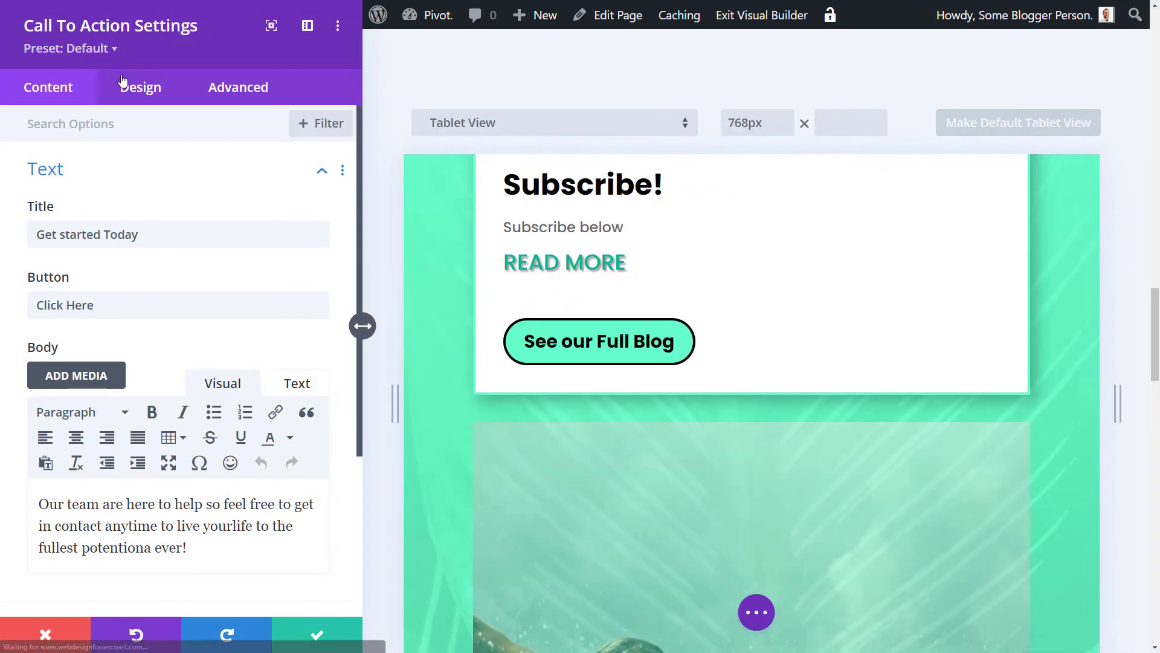
left_click(133, 86)
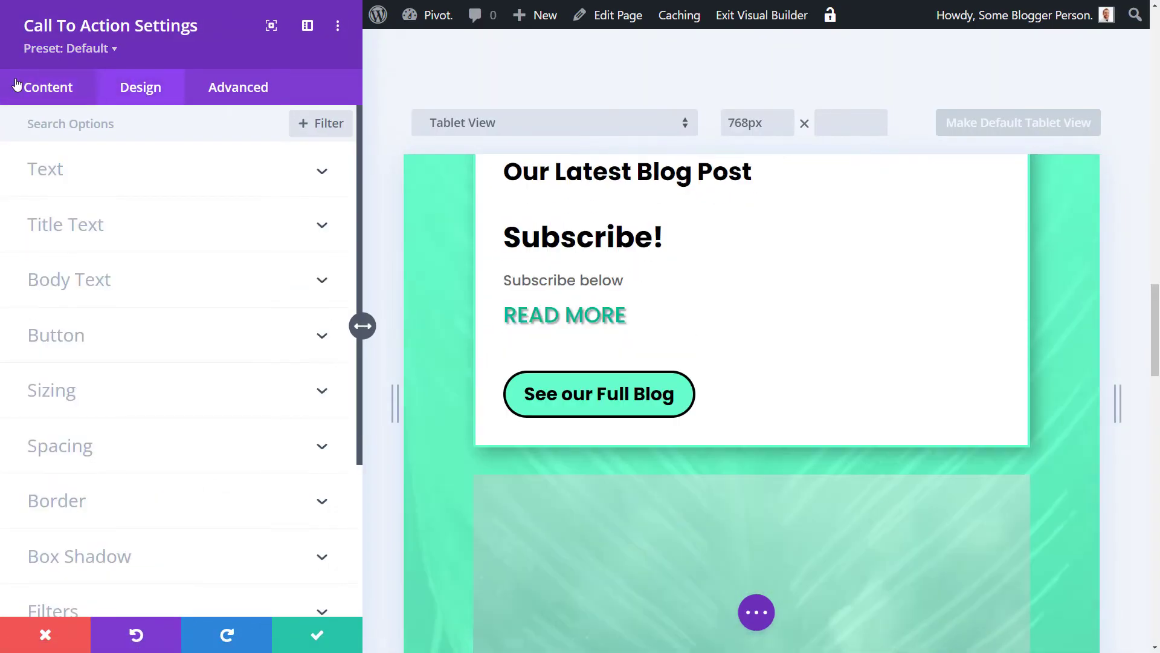
left_click(113, 338)
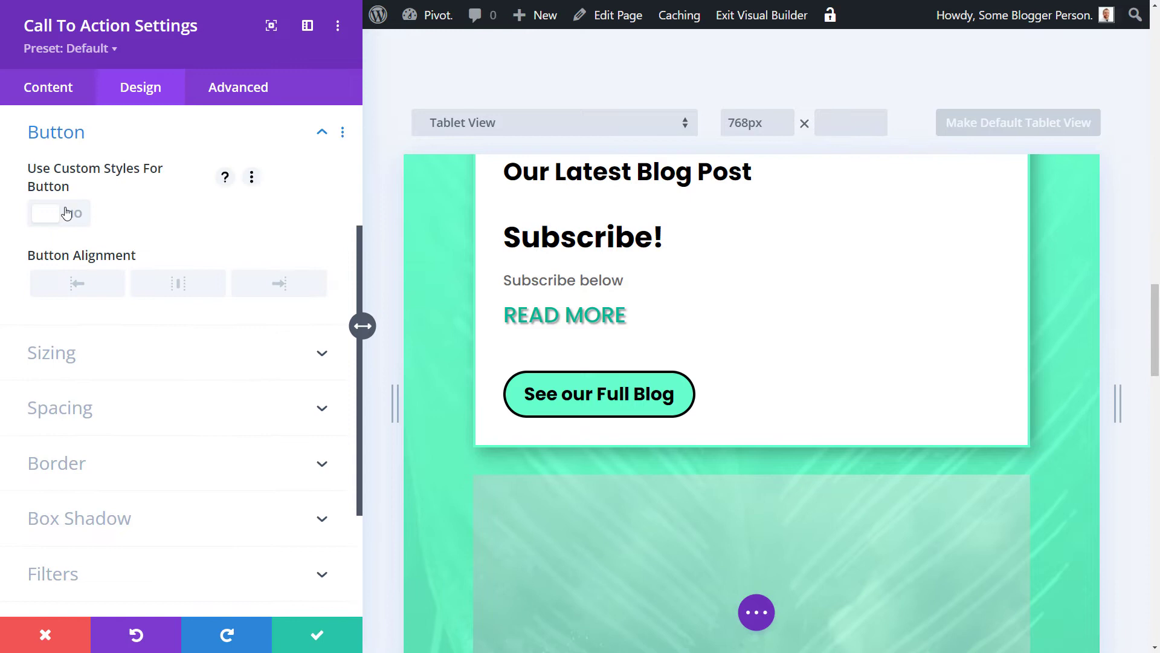
left_click(66, 213)
Set the Click Here button text colour to pale yellow from the recent swatches.
scroll(75, 284, "down", 1)
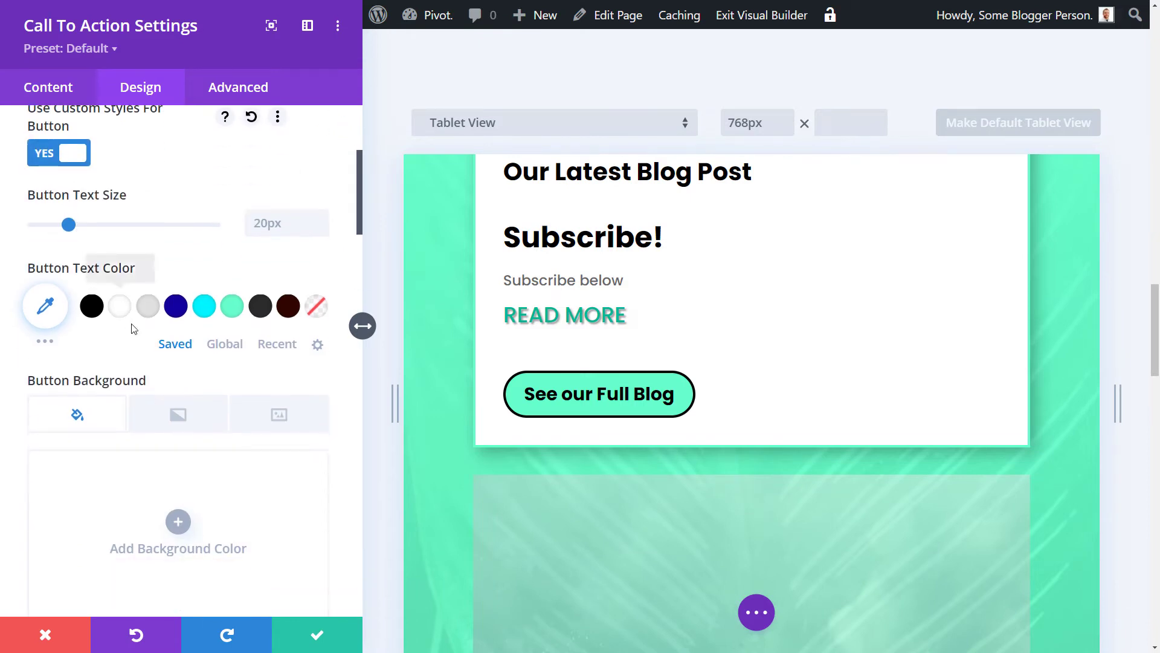
left_click(288, 346)
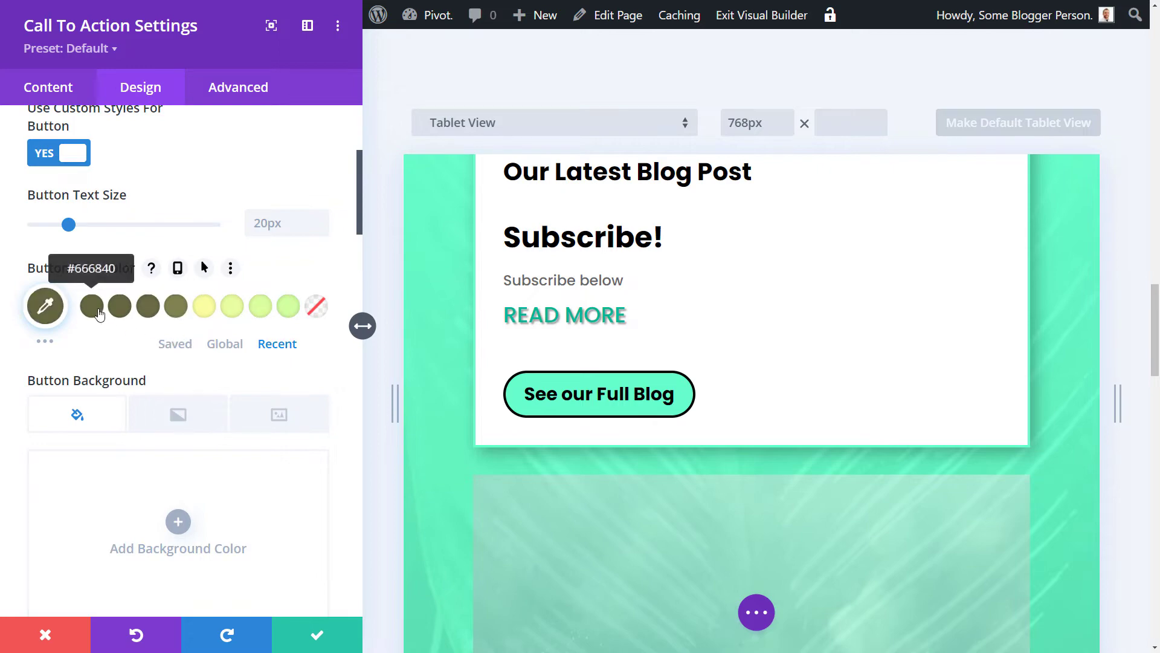
left_click(99, 313)
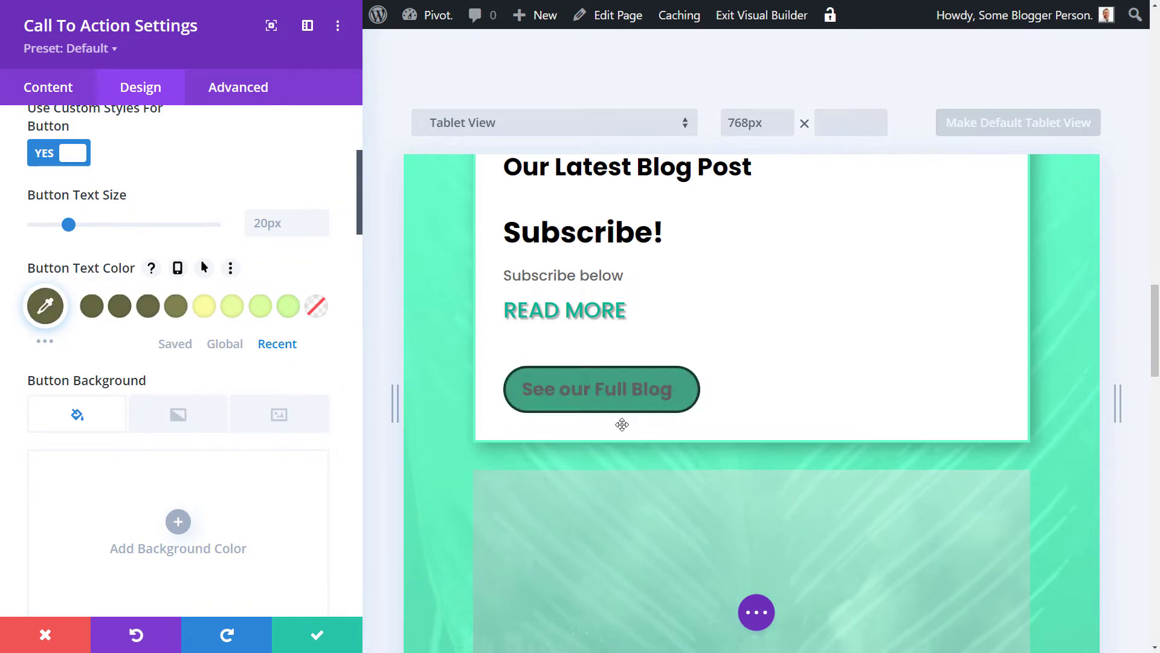
scroll(755, 423, "down", 15)
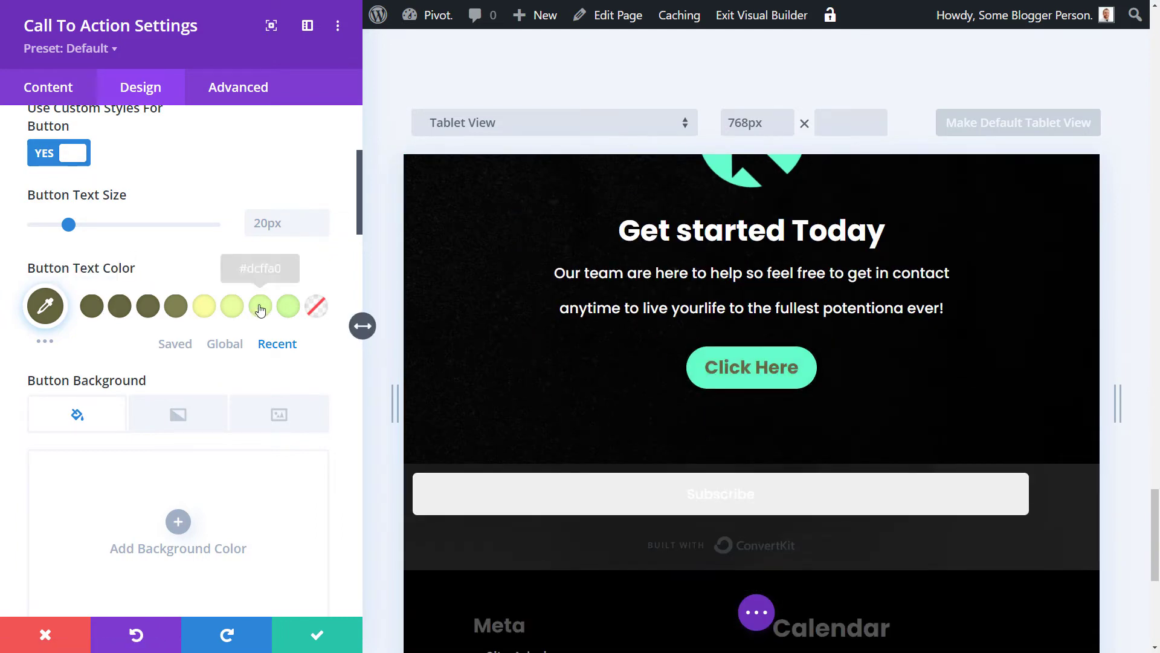
left_click(204, 306)
Fill the button background with the recent olive #666840 swatch.
scroll(152, 343, "down", 2)
scroll(153, 343, "down", 2)
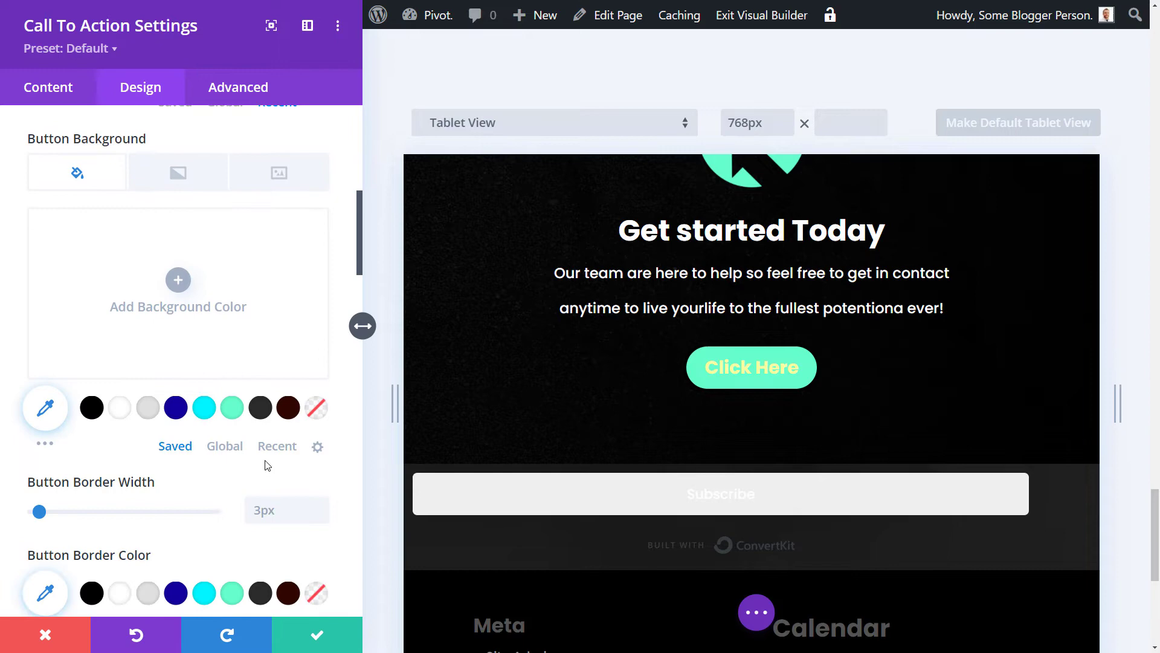
left_click(278, 446)
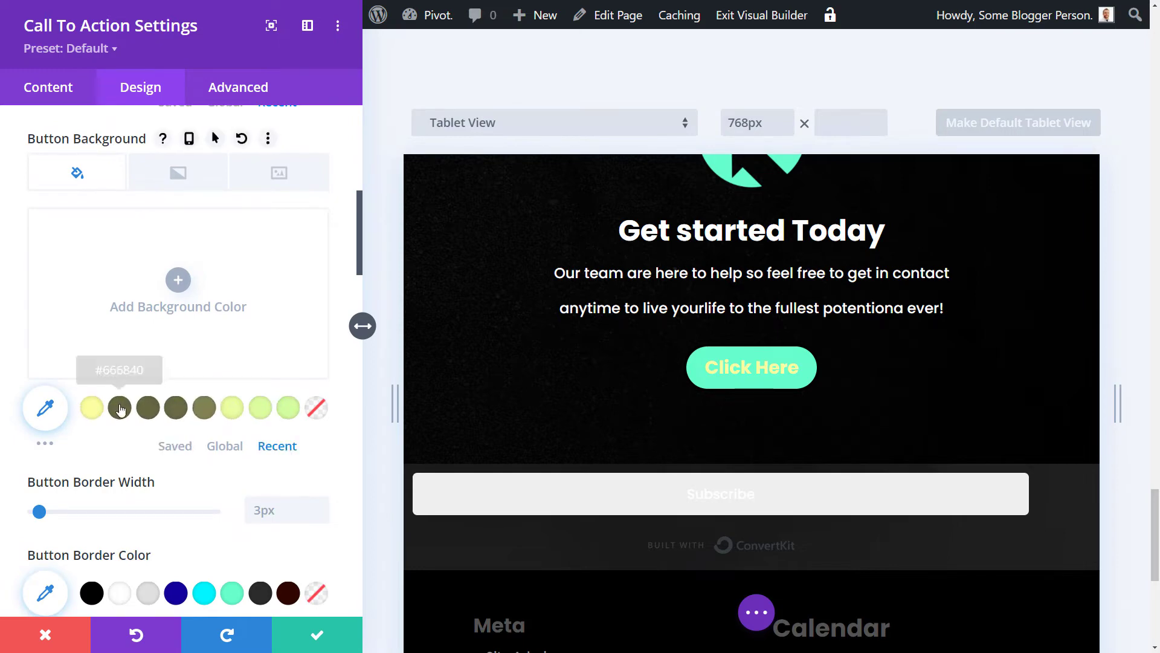
left_click(127, 409)
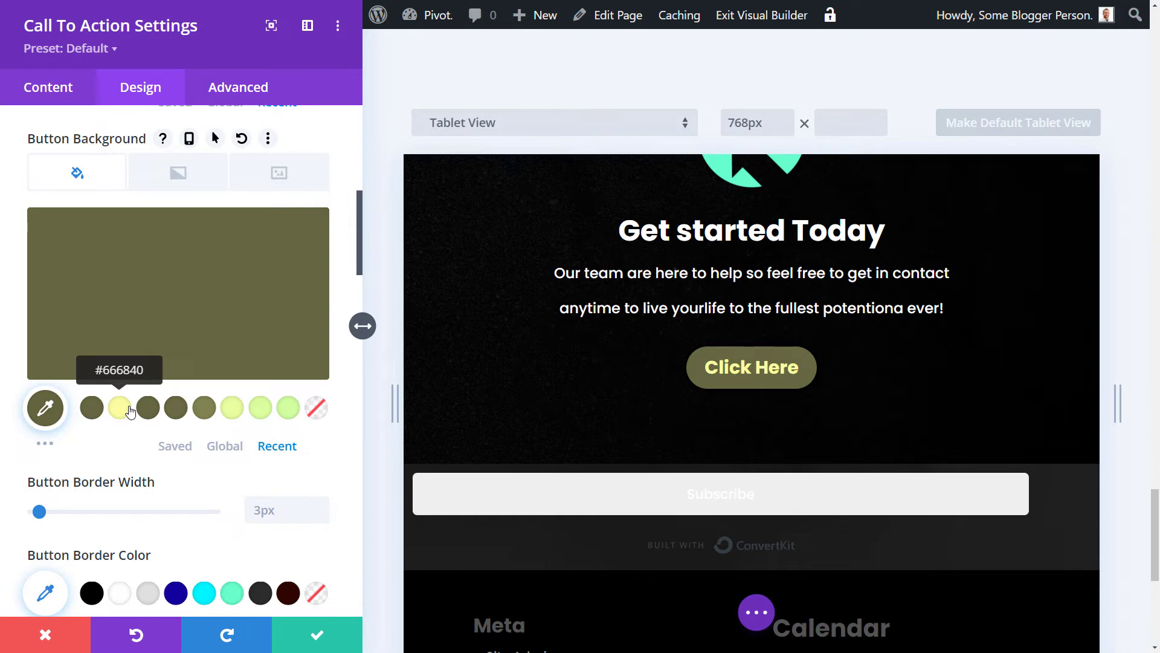
left_click(45, 447)
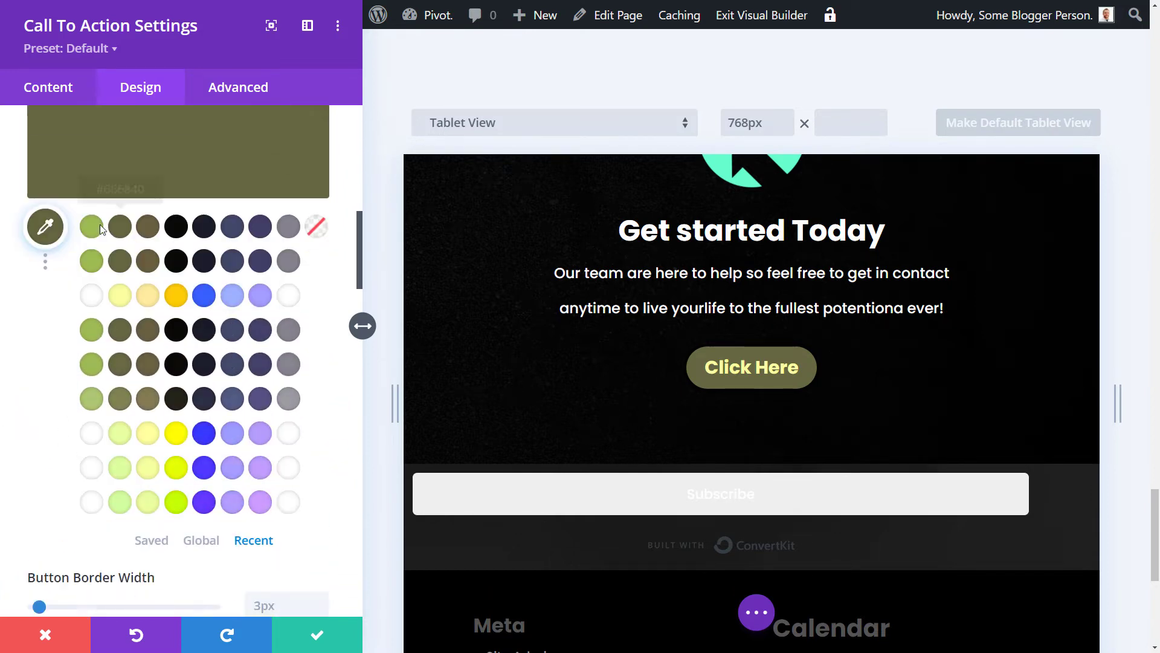
left_click(46, 266)
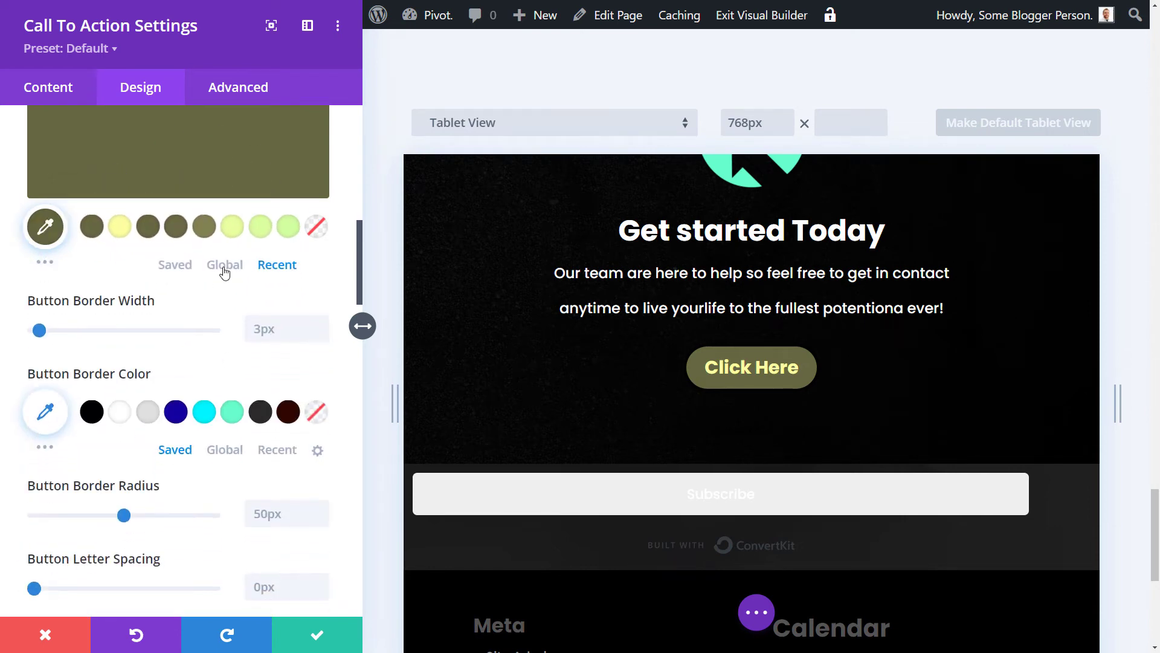
Add olive #666840 to the global colour palette.
left_click(224, 271)
left_click(92, 230)
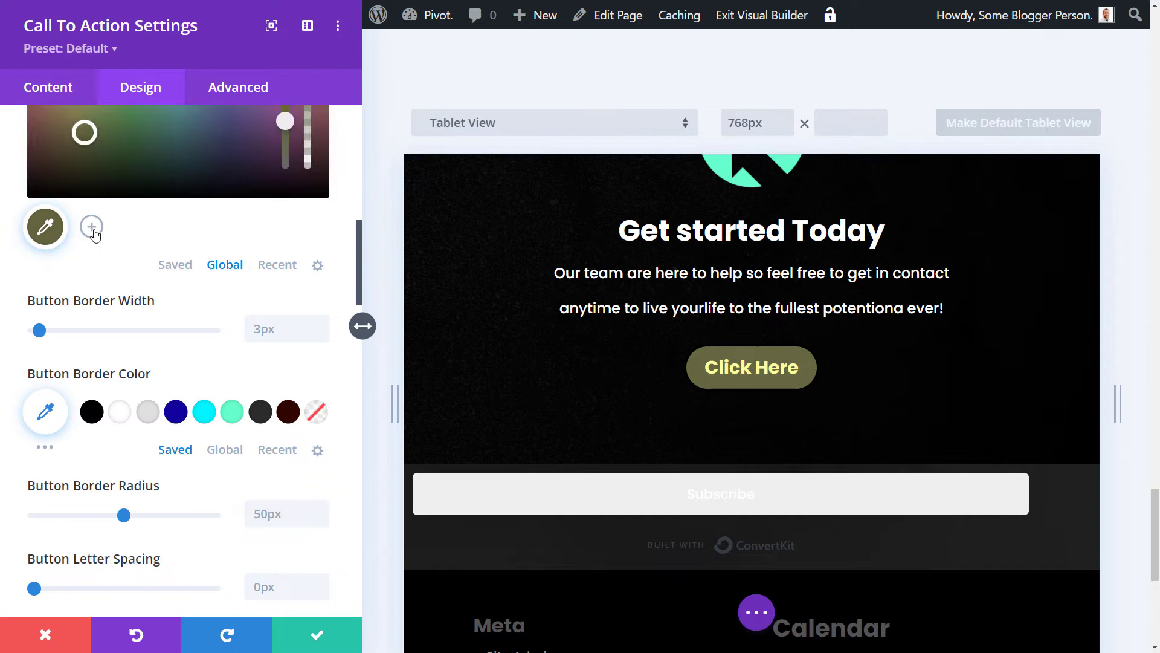
scroll(96, 230, "up", 3)
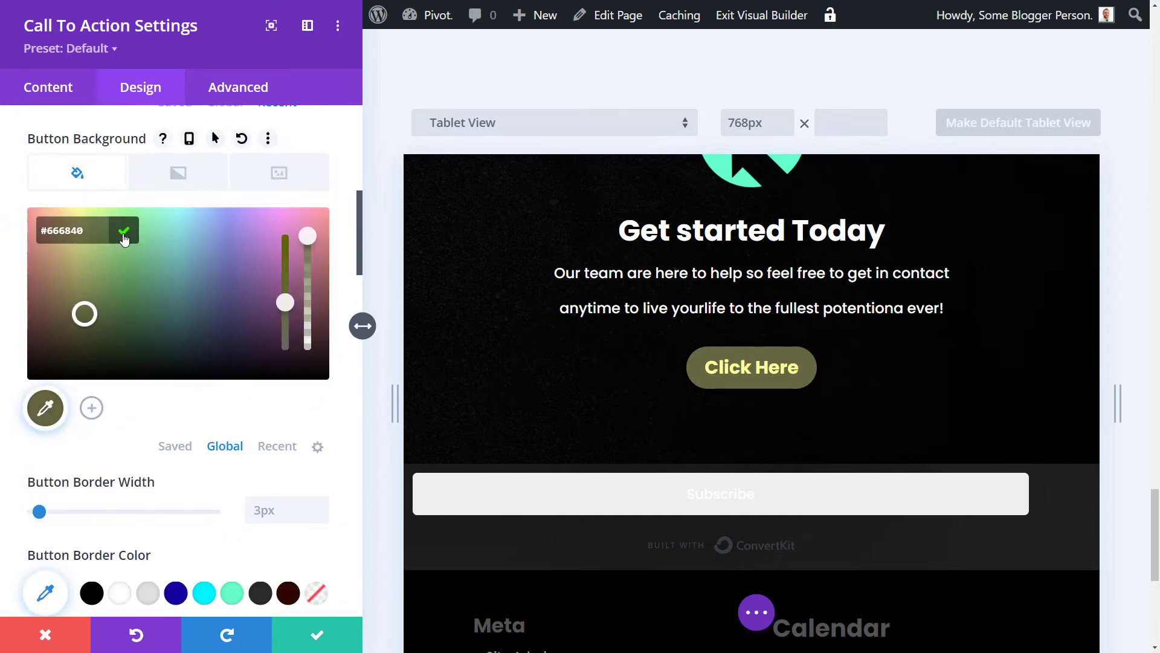
left_click(119, 231)
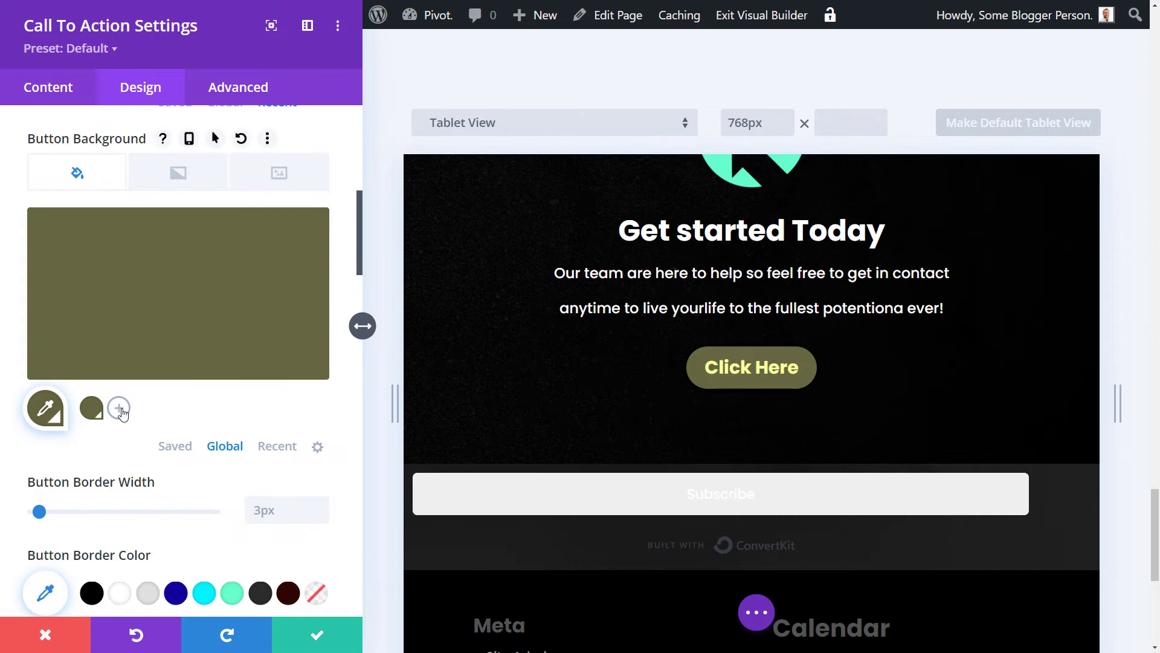
Add light green #e1f495 as a second global colour.
left_click(120, 409)
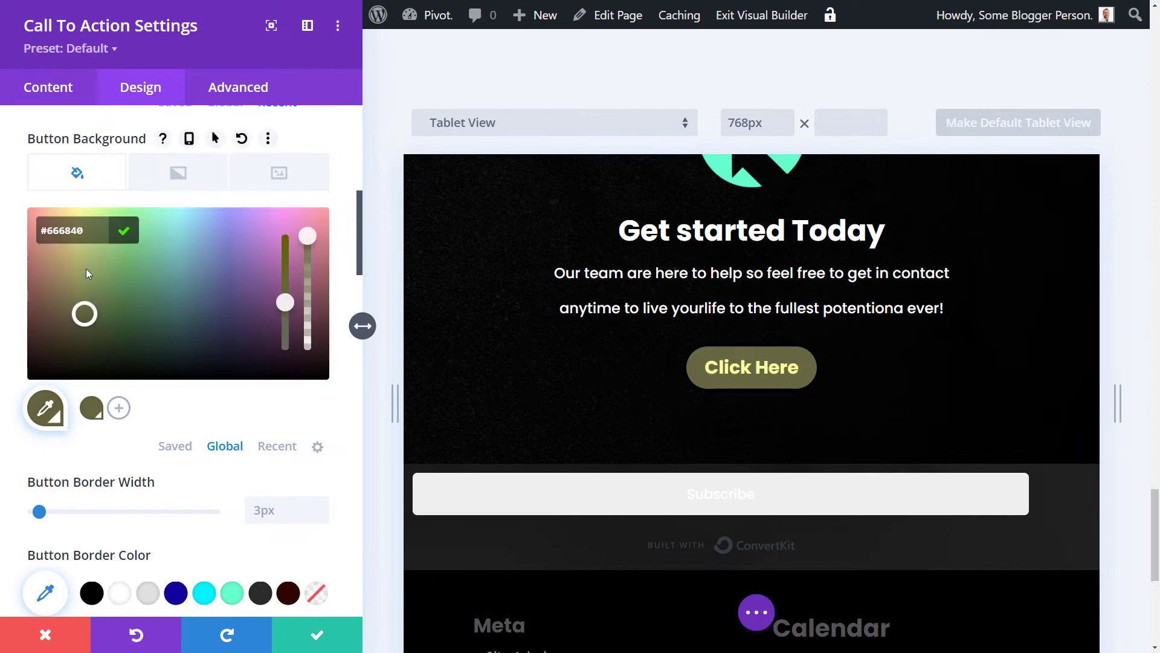
left_click_drag(86, 274, 82, 202)
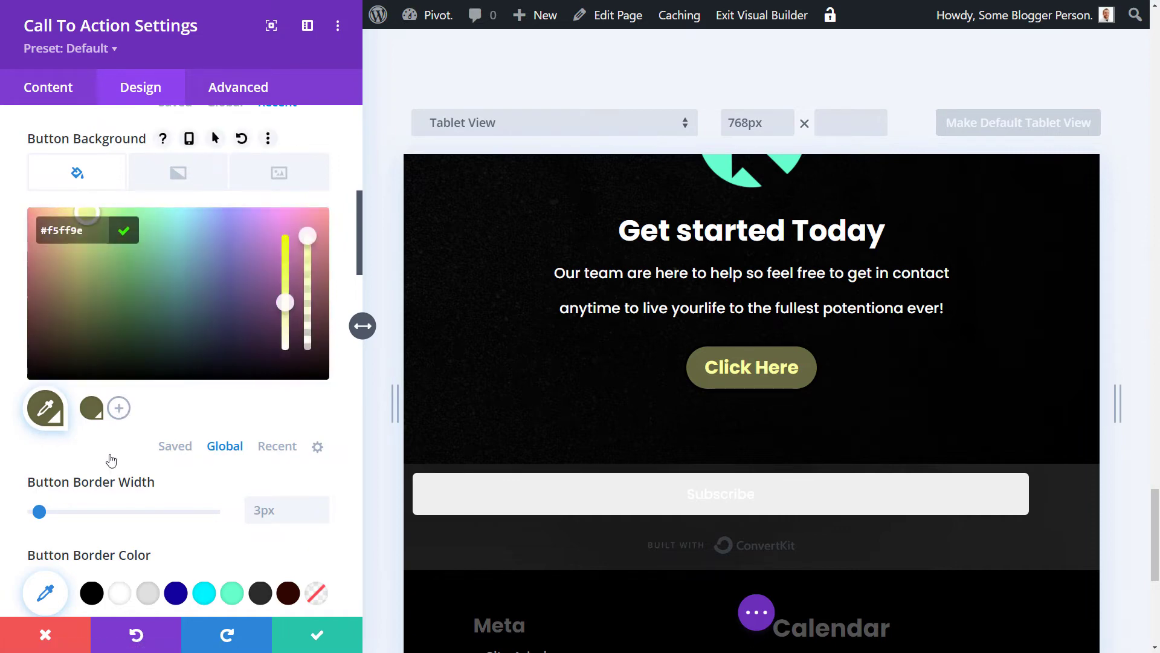
left_click(123, 230)
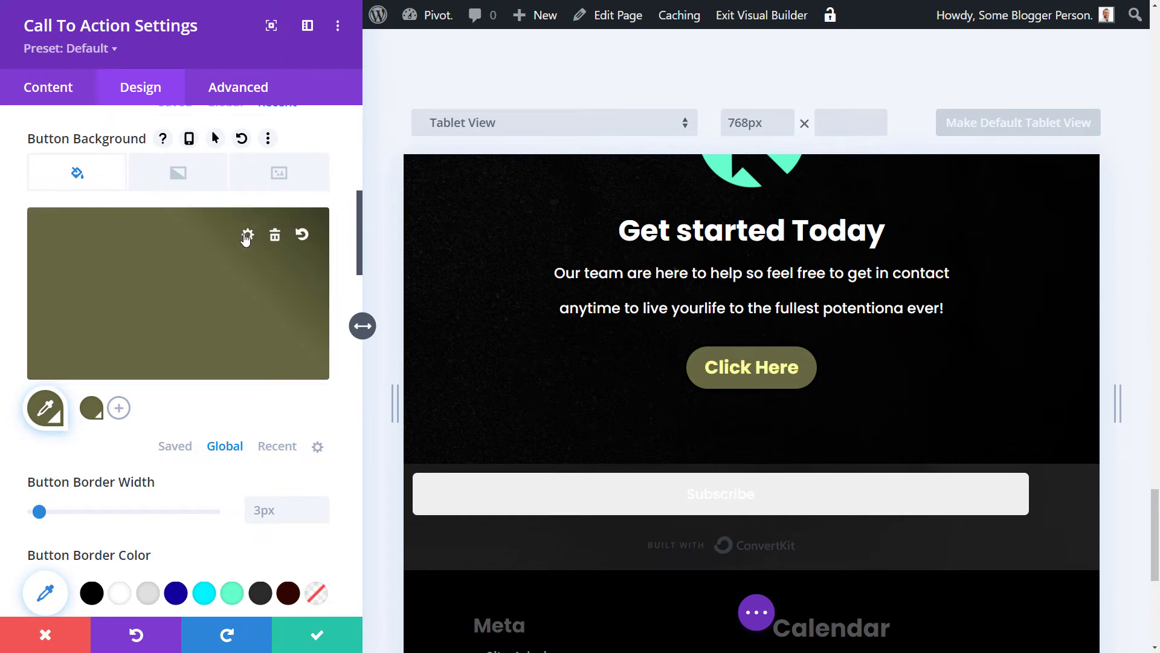
left_click(119, 409)
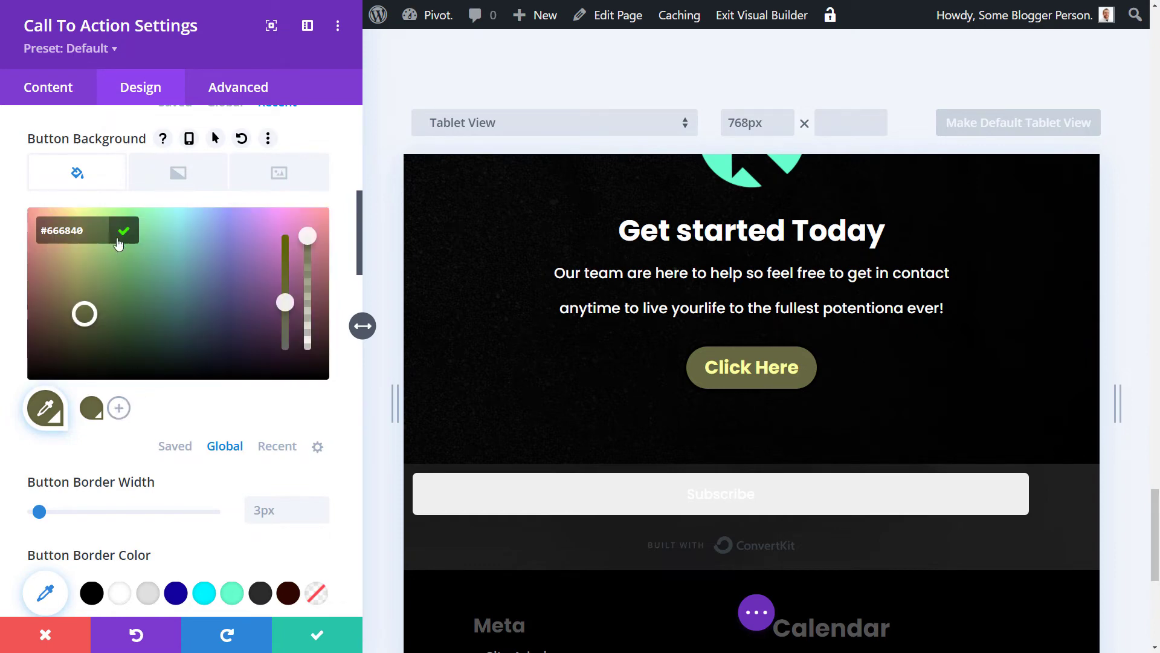
left_click_drag(85, 289, 105, 256)
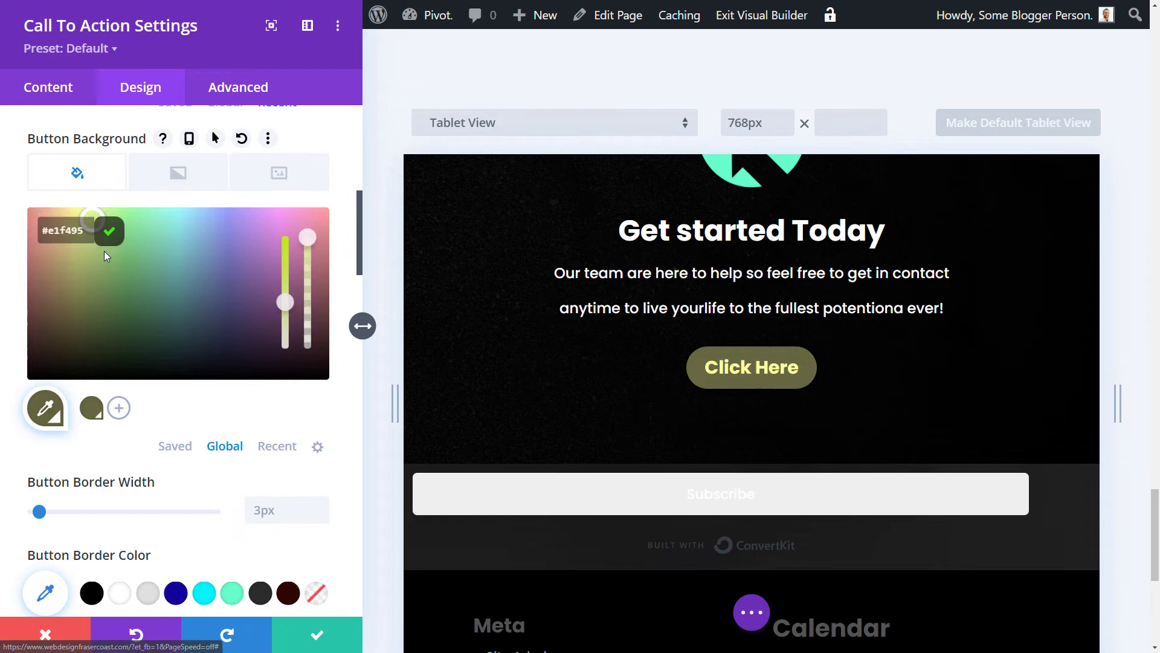
left_click(109, 231)
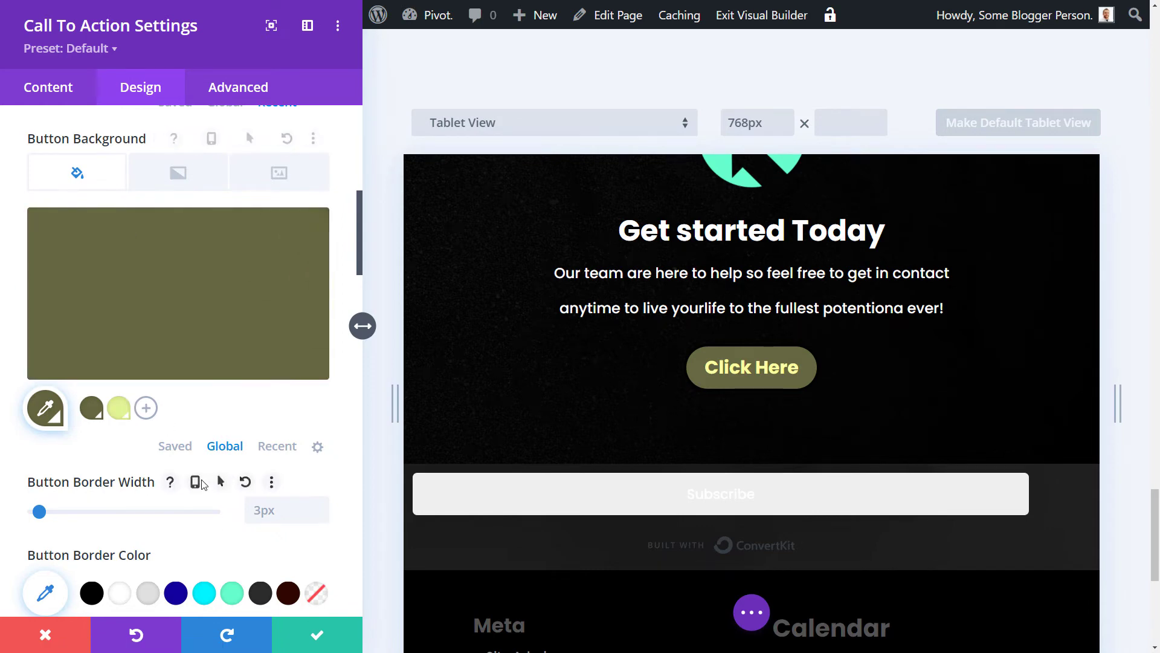
Save and close the call-to-action settings.
left_click(312, 635)
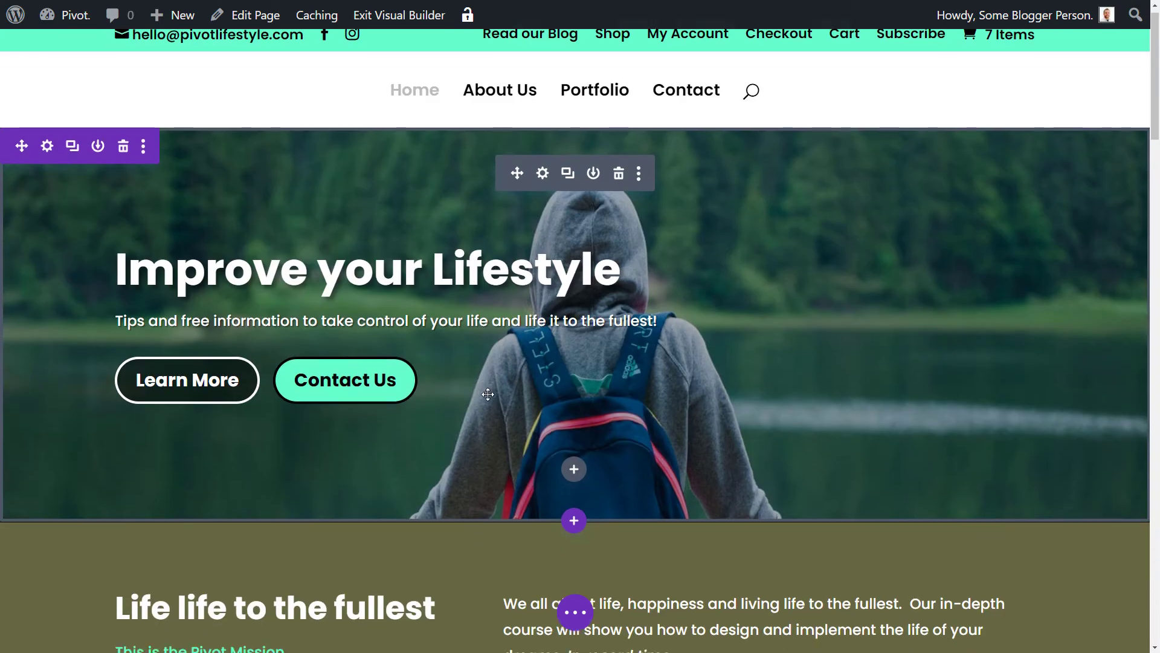
scroll(487, 381, "down", 2)
scroll(513, 272, "up", 3)
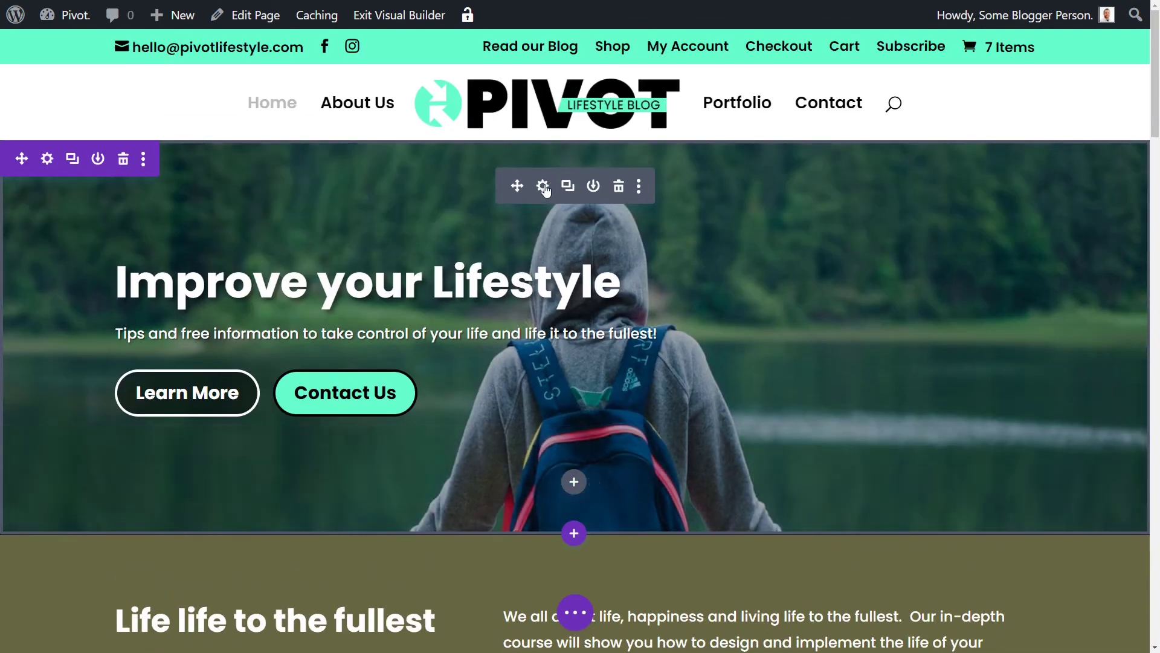
Enable custom styles for the fullwidth header's second button.
left_click(544, 186)
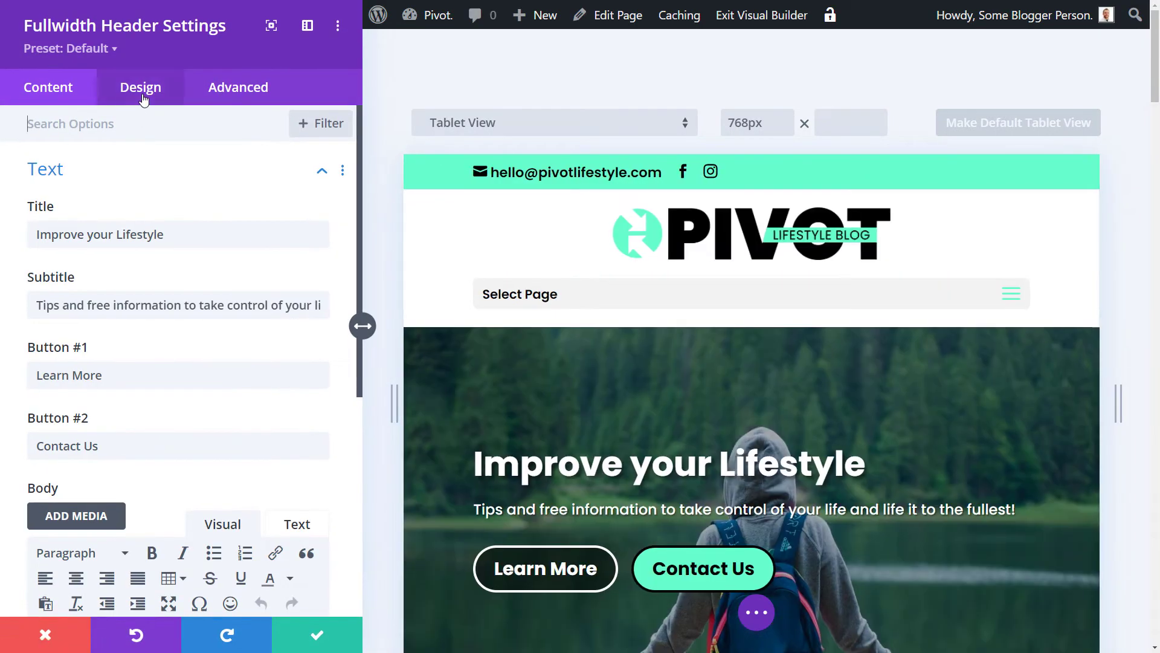
left_click(142, 90)
scroll(104, 260, "down", 3)
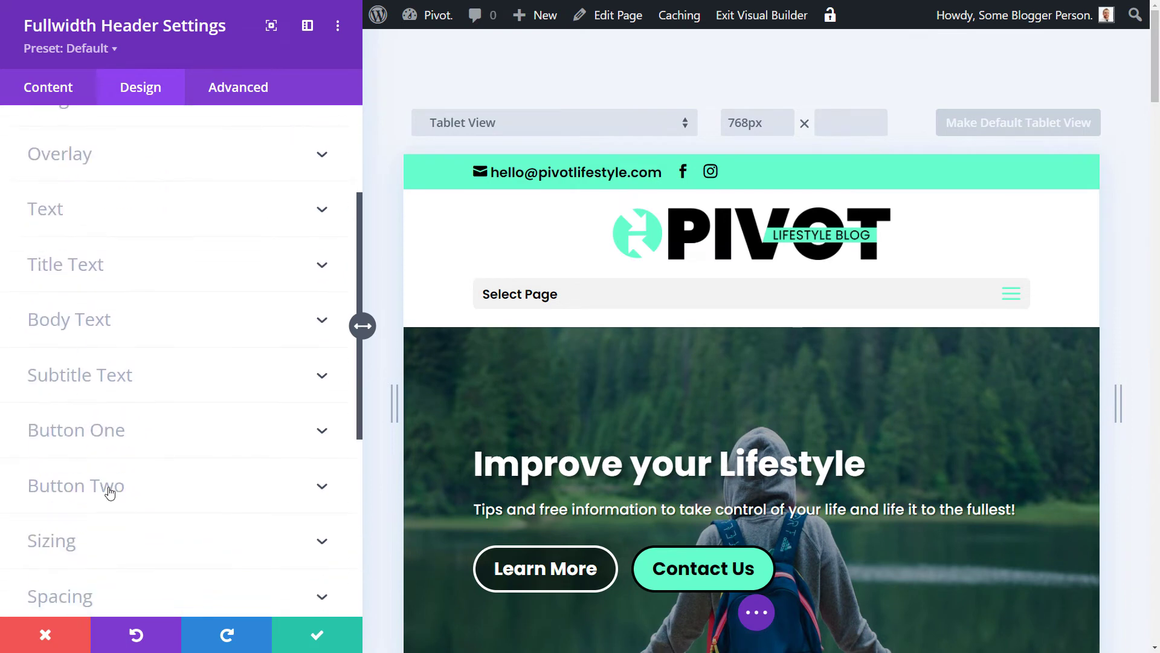
left_click(109, 492)
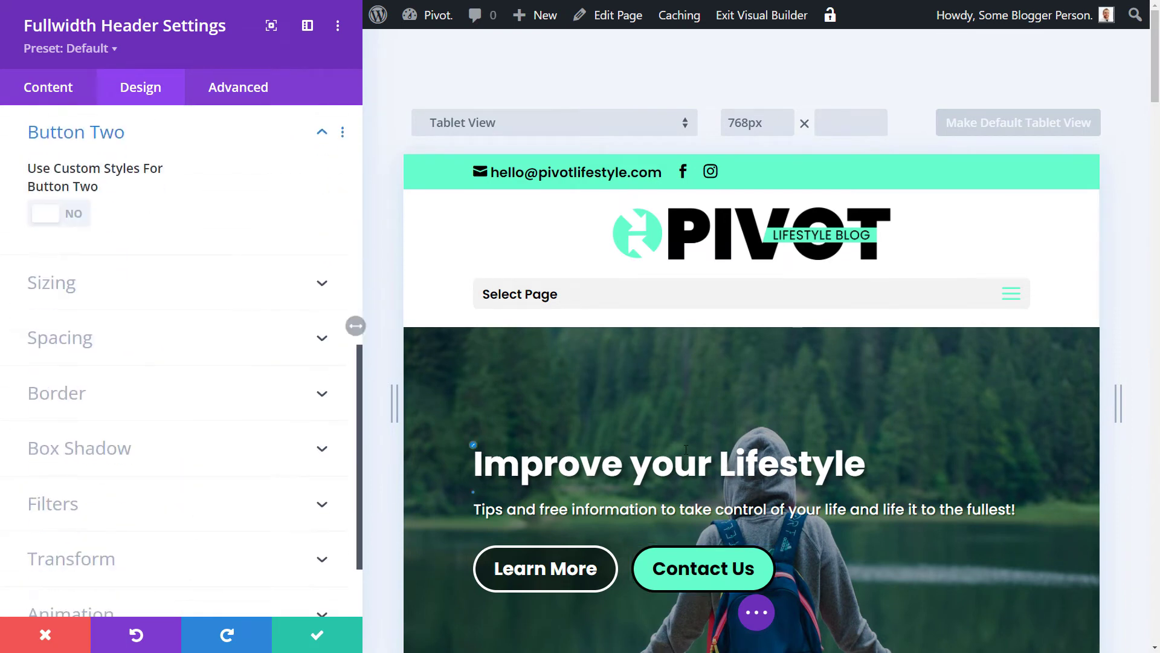
left_click(63, 212)
scroll(103, 264, "down", 6)
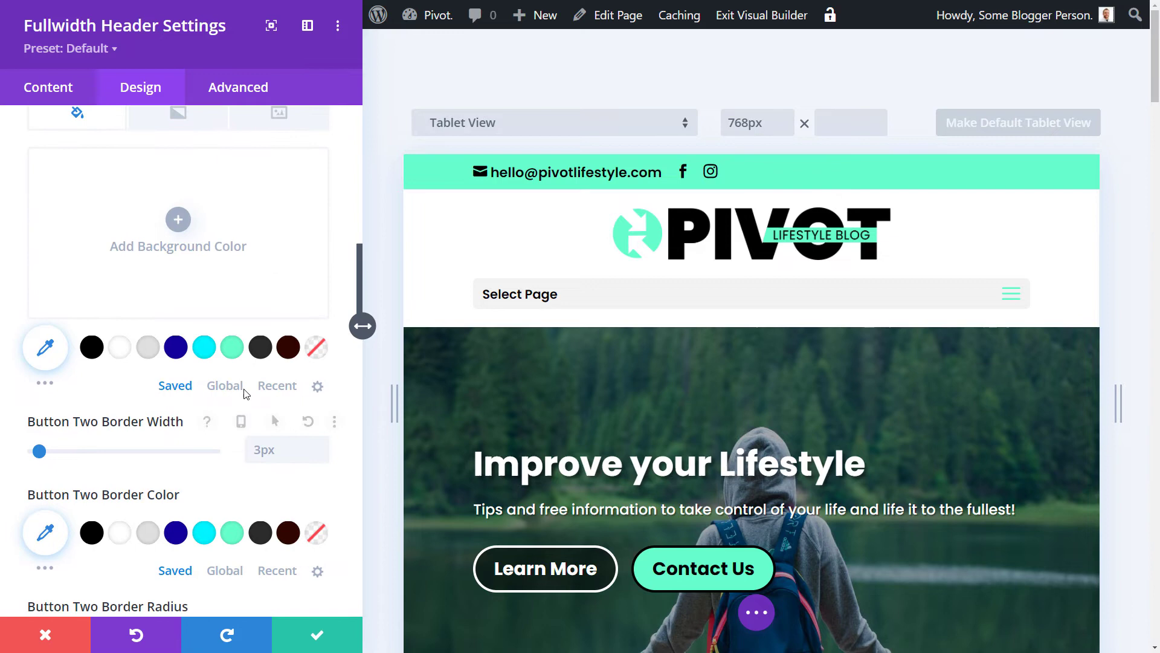
Browse the button background's global, saved and recent colour swatches.
left_click(232, 387)
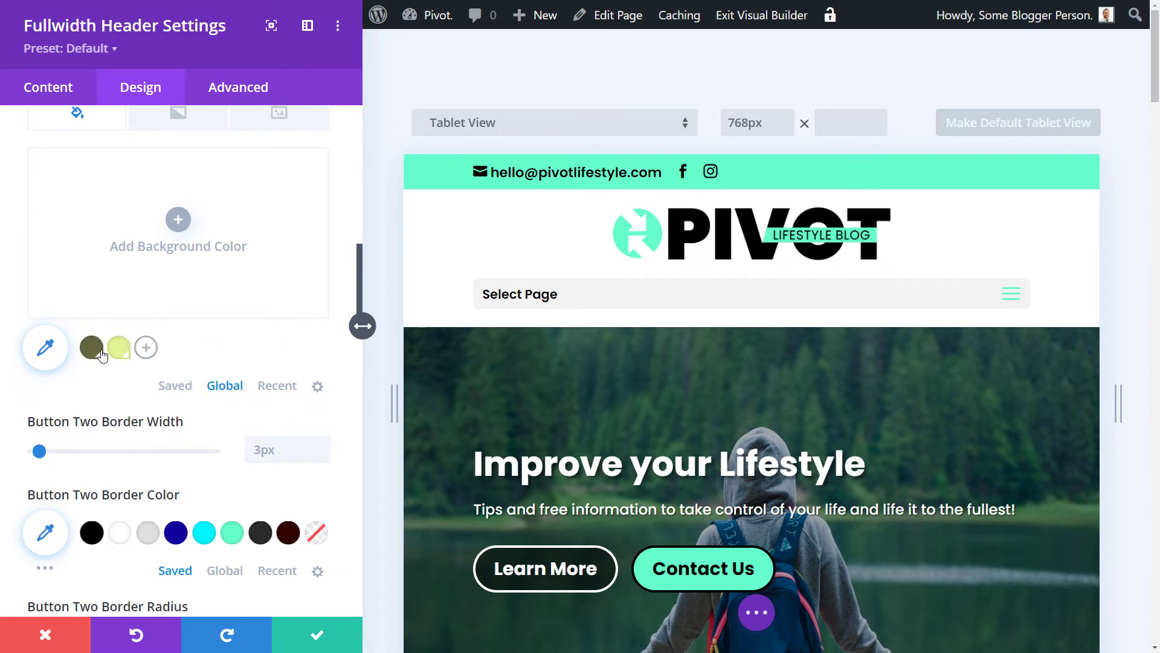
left_click(175, 387)
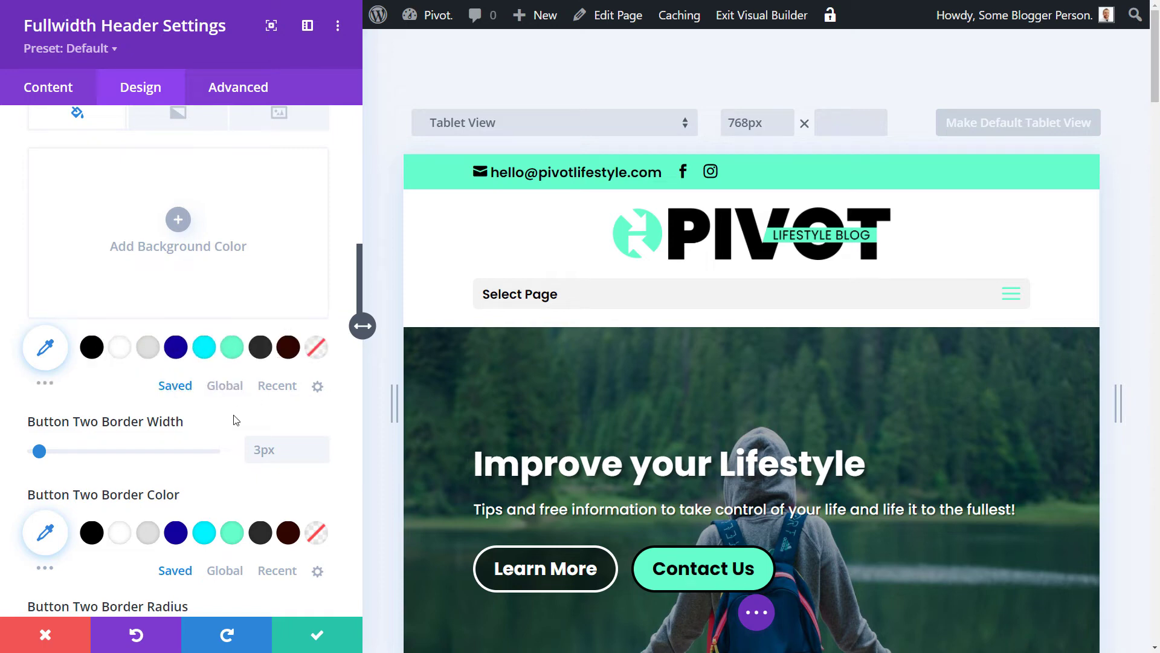
left_click(224, 386)
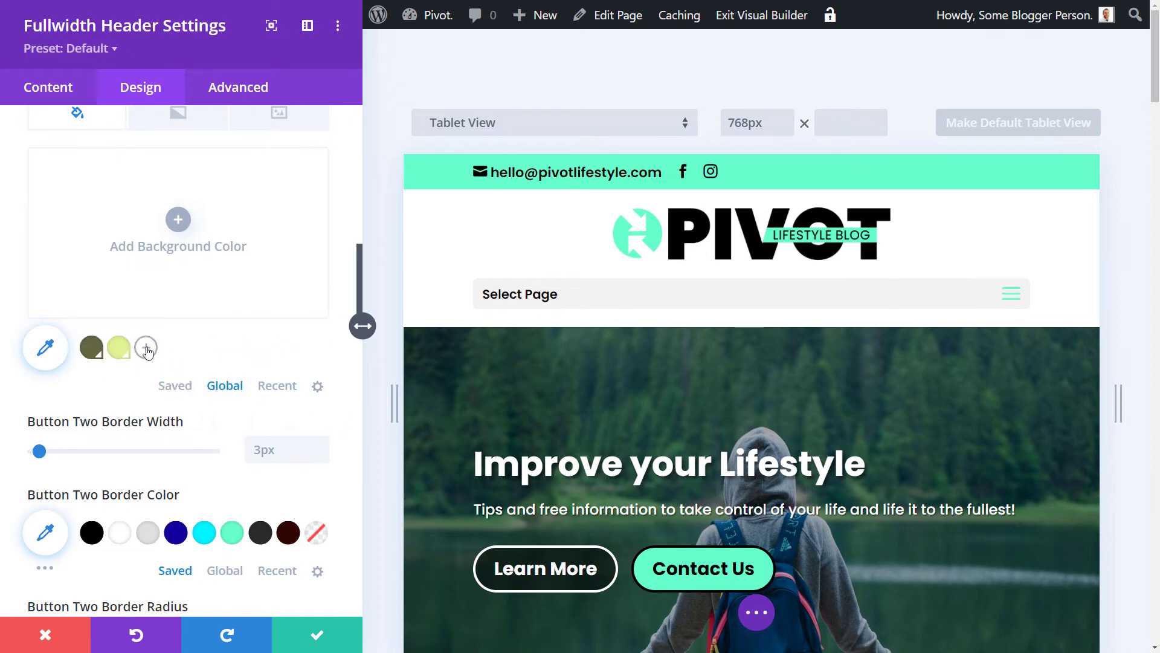
left_click(271, 390)
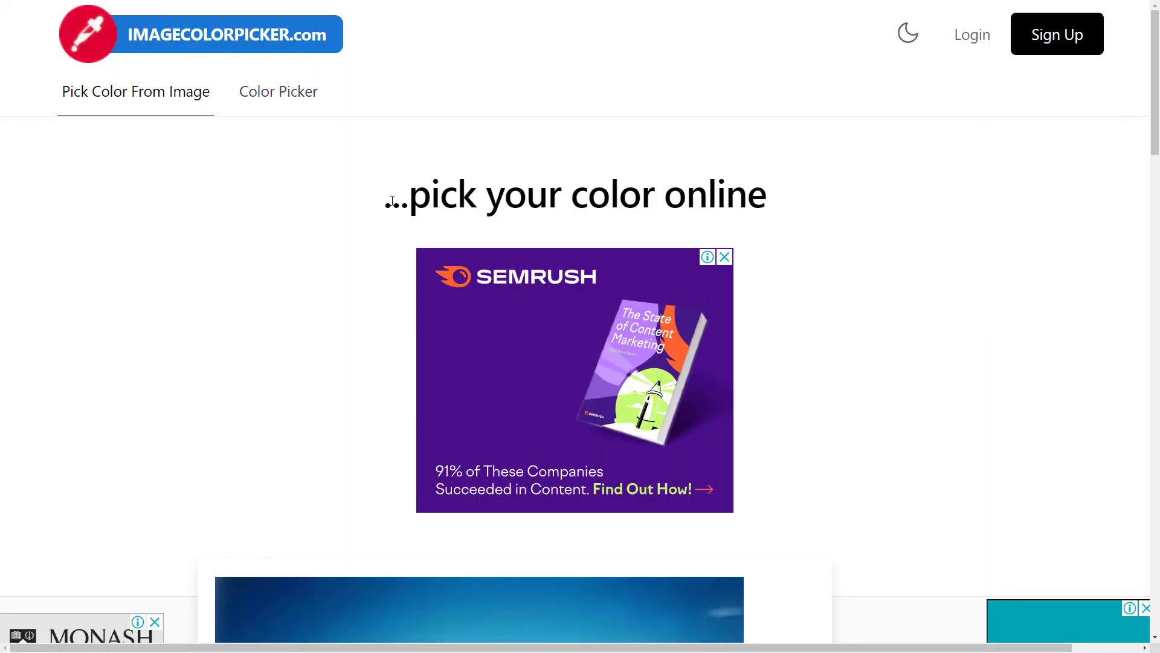
Sample #590a02 from the rusty car photo and copy that hex value.
scroll(368, 200, "down", 4)
scroll(368, 200, "down", 10)
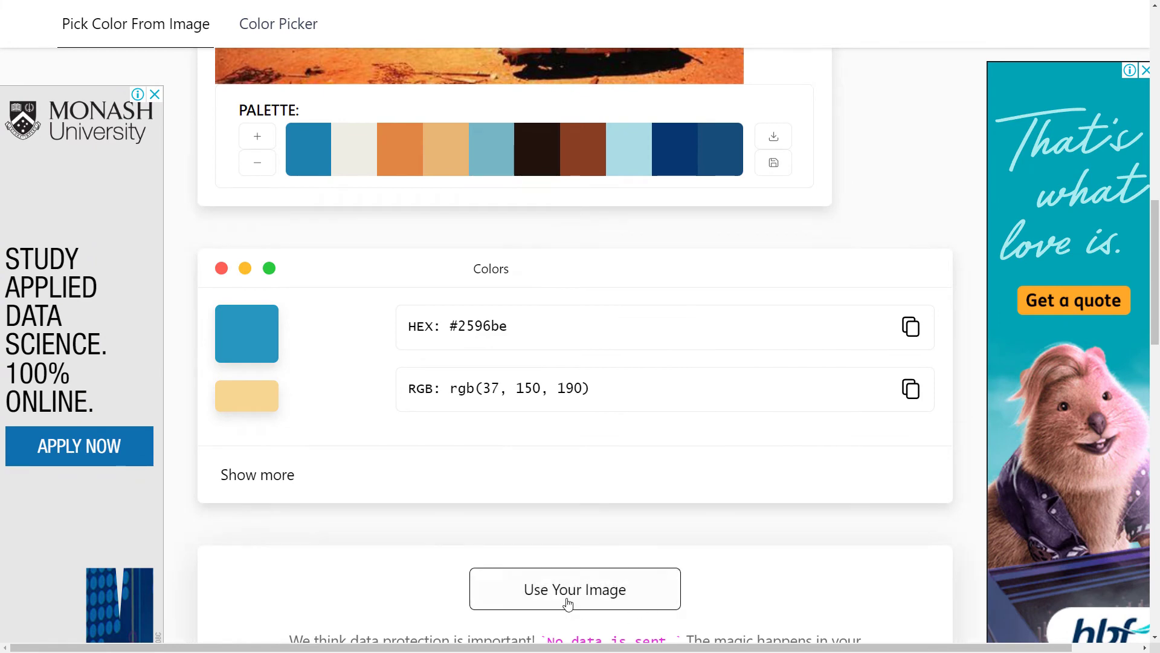
scroll(546, 244, "up", 4)
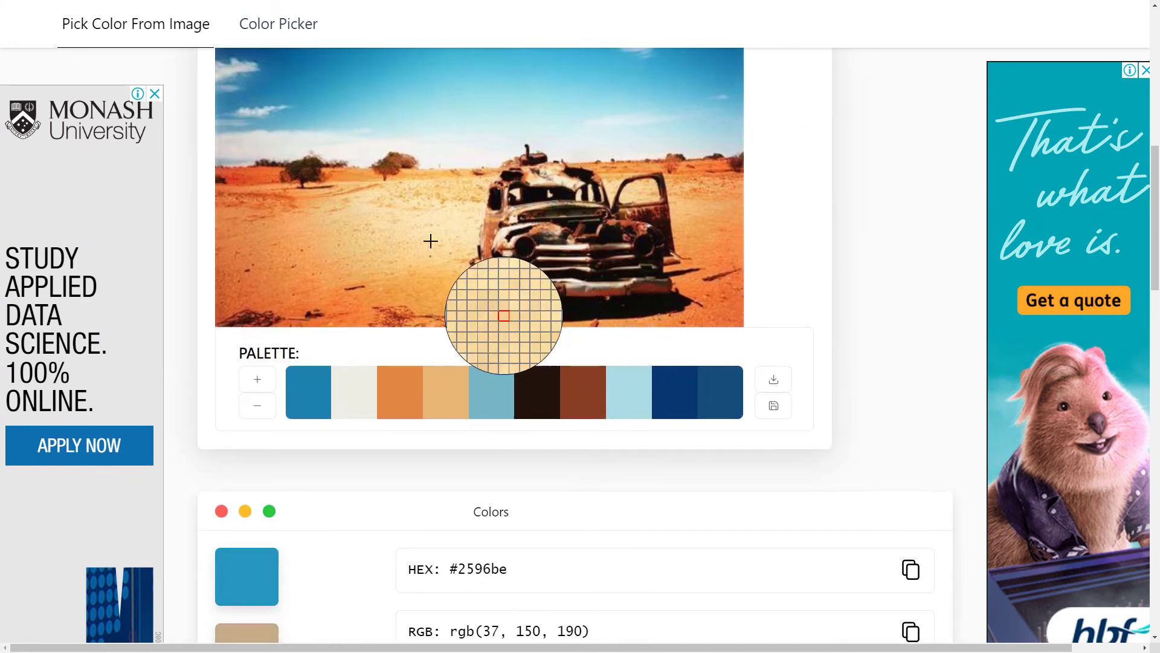
scroll(429, 242, "up", 2)
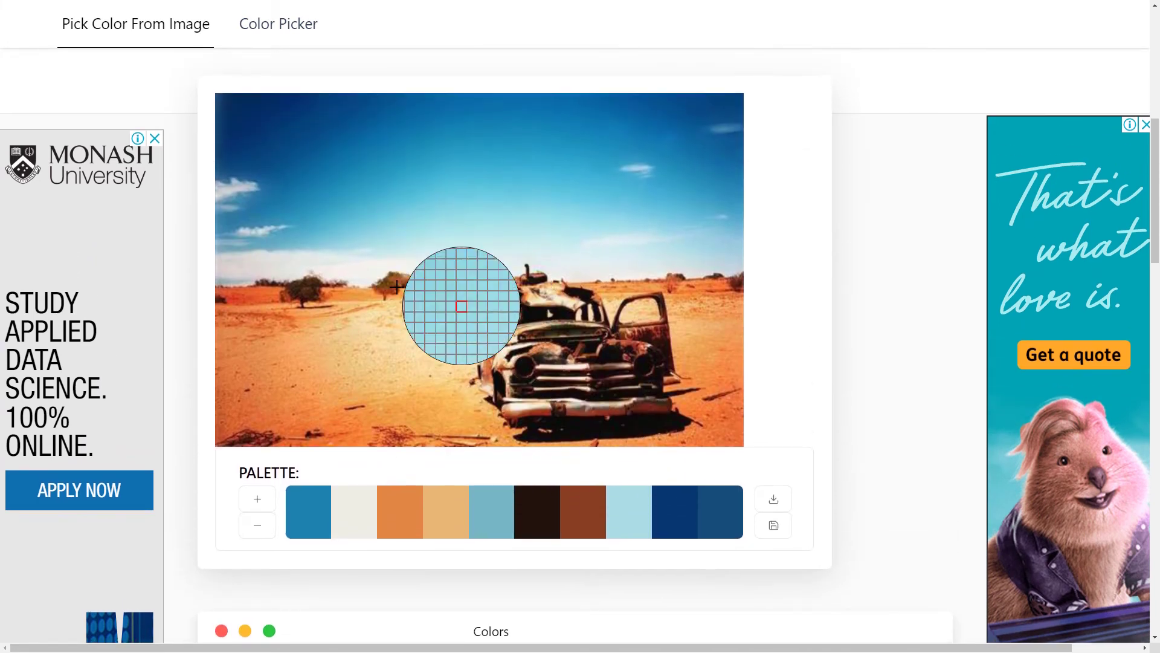
left_click(649, 330)
scroll(531, 344, "down", 5)
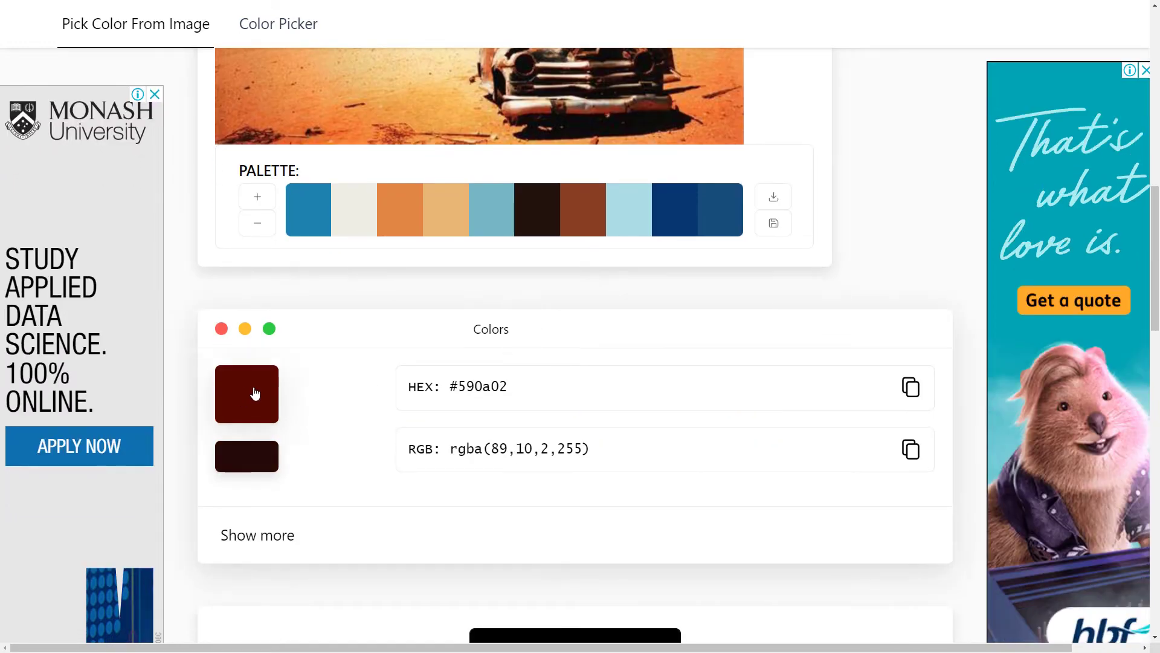
left_click_drag(450, 387, 495, 388)
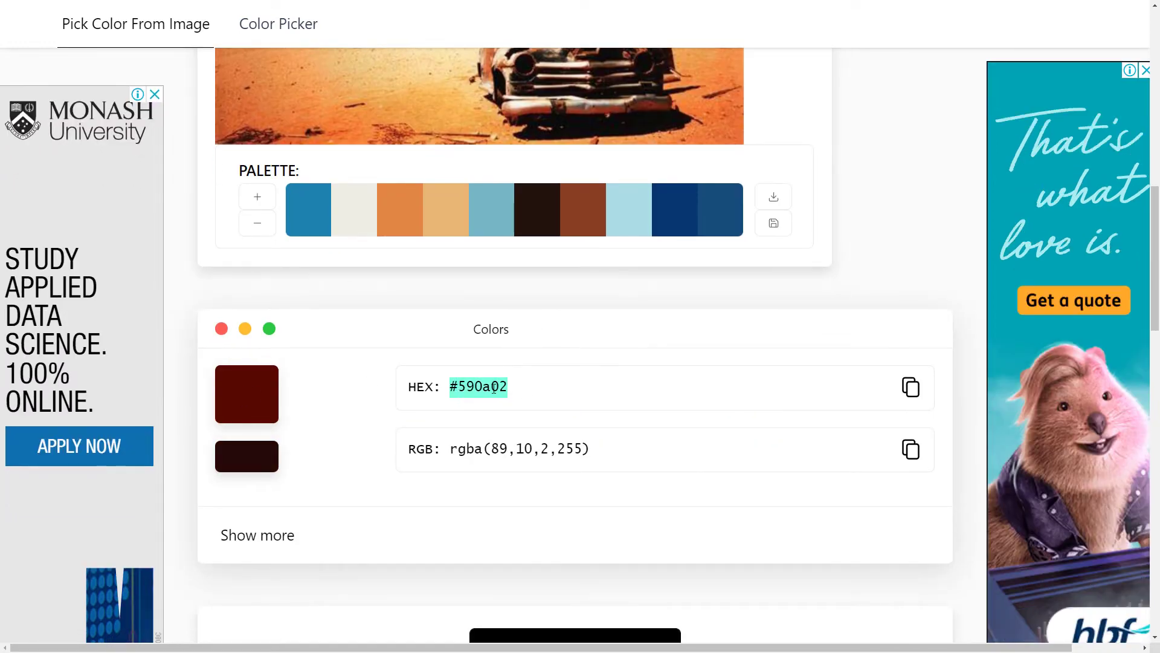
left_click(911, 387)
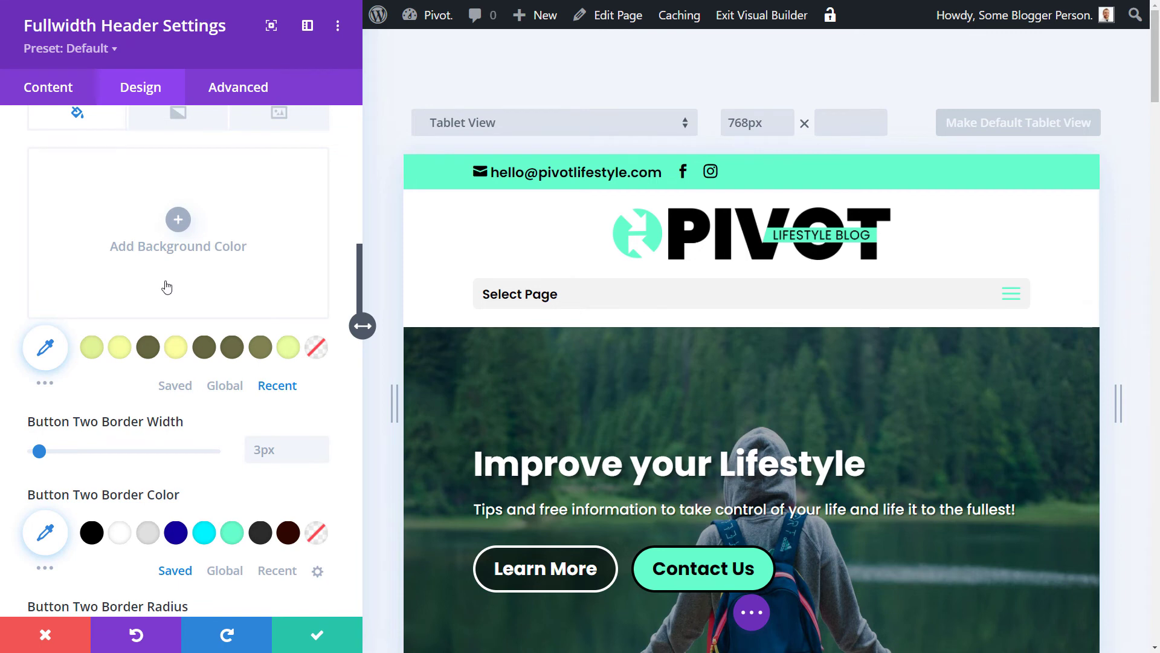
Paste #590a02 into a new Global palette swatch to save it, then close the Fullwidth Header settings.
left_click(234, 392)
left_click(147, 351)
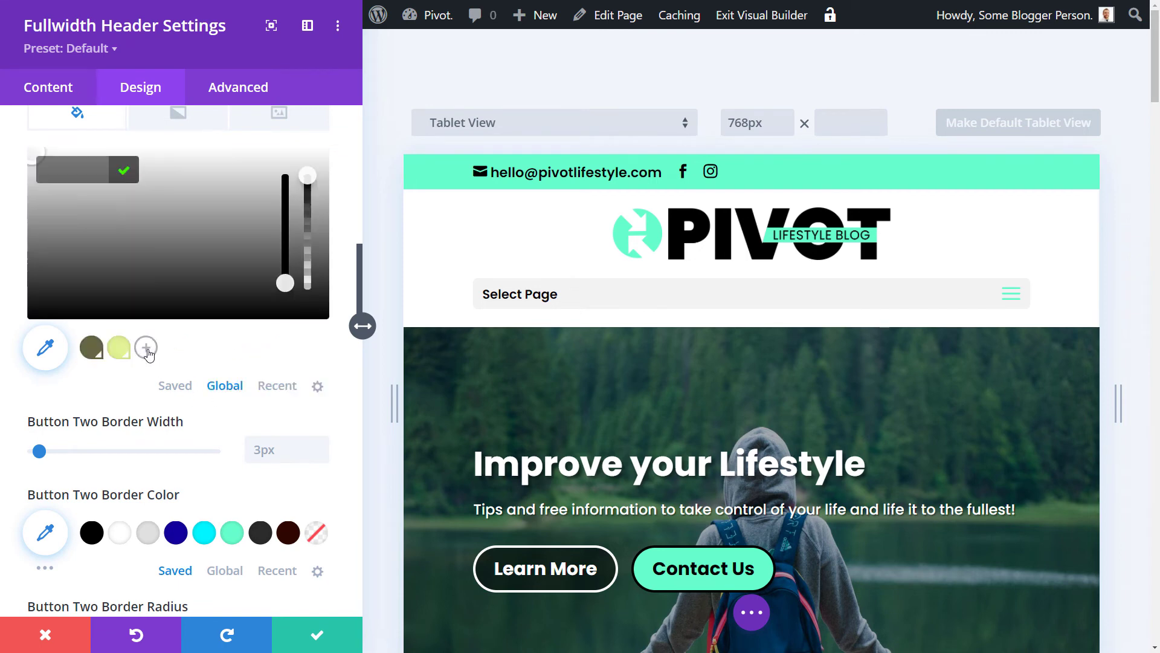
right_click(80, 169)
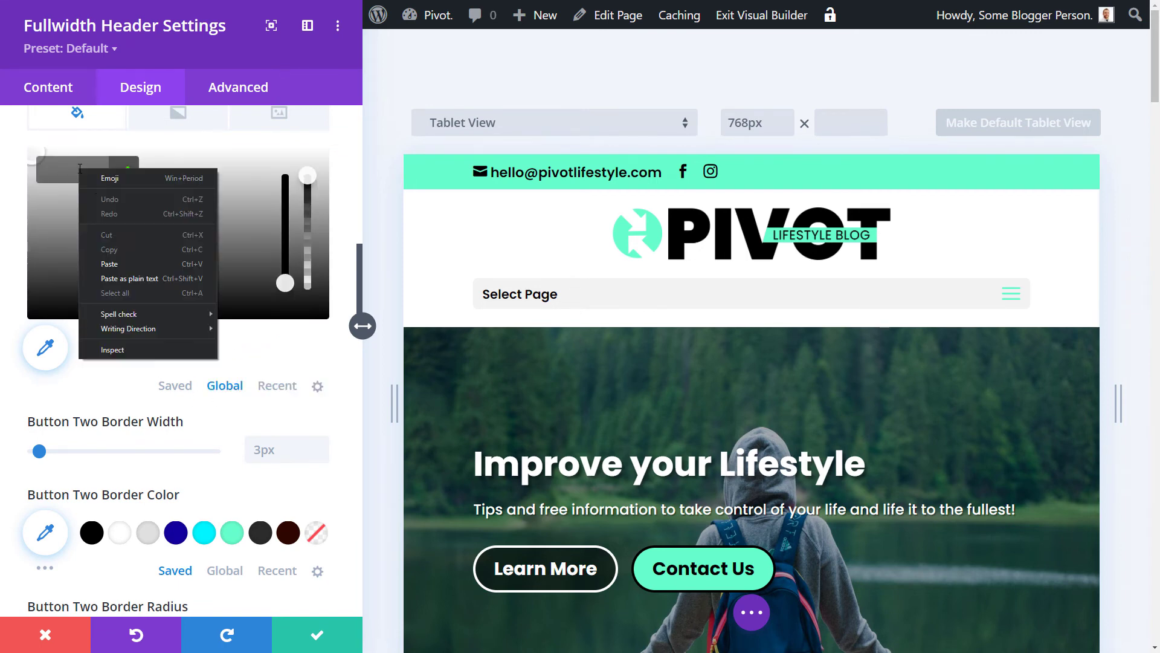
left_click(117, 261)
left_click(125, 172)
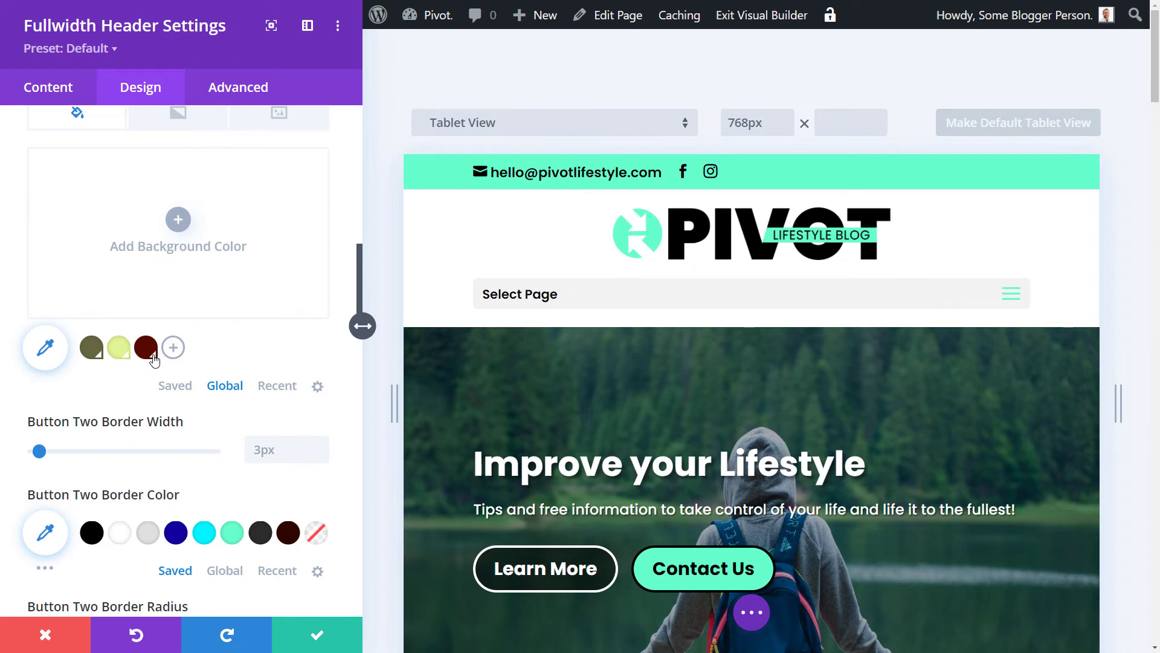
left_click(52, 632)
Switch to the Theme Customizer from the admin bar, discarding unsaved builder changes.
mouse_move(72, 14)
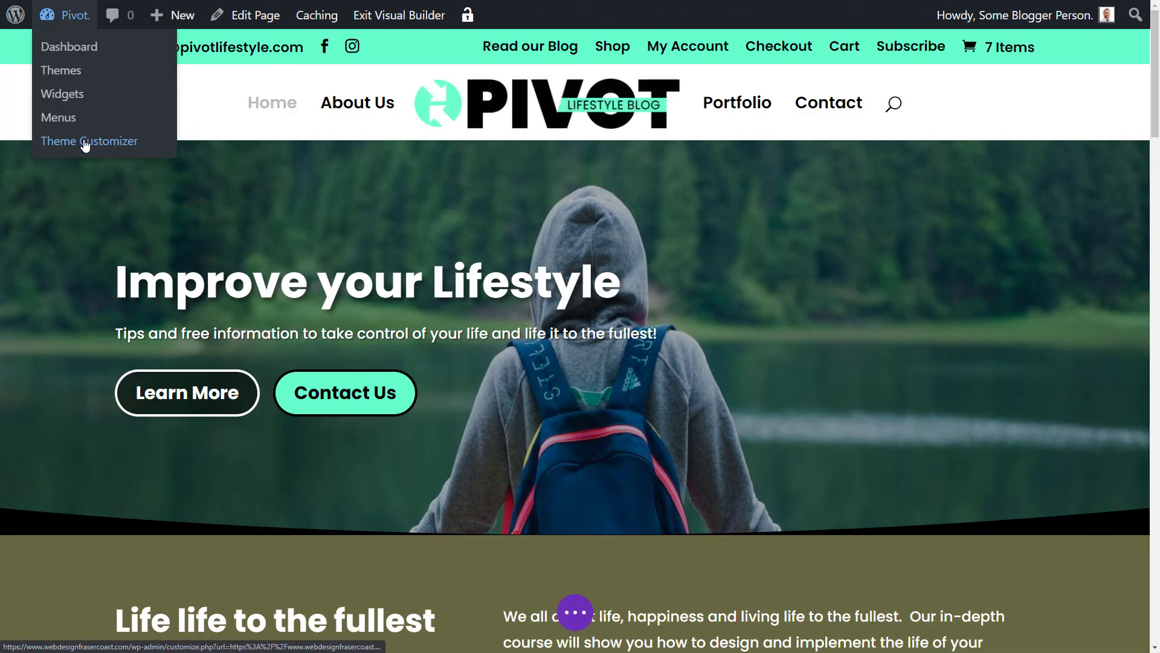
left_click(85, 145)
left_click(461, 431)
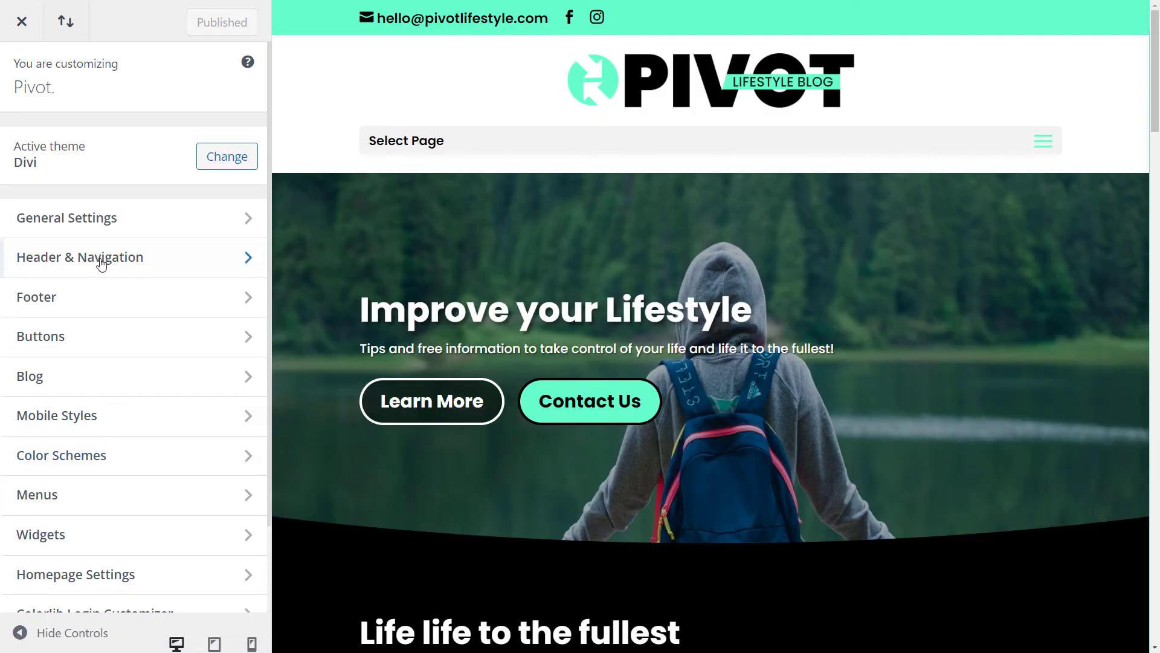
Open General Settings and look through its Site Identity and Layout Settings sections.
left_click(102, 228)
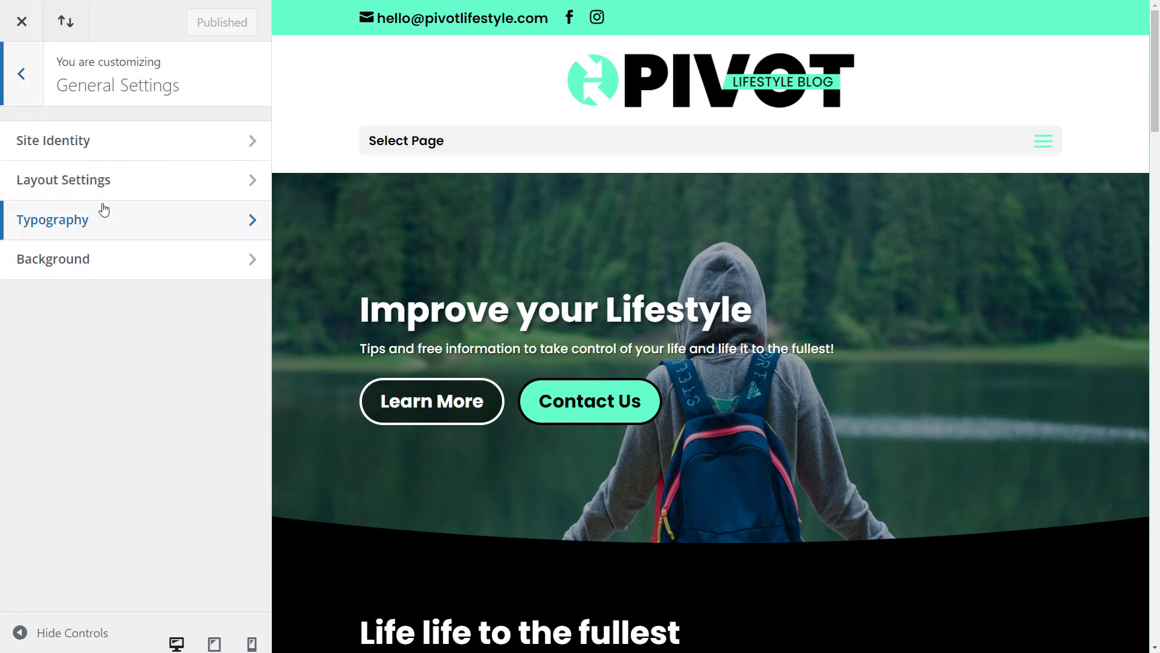
left_click(93, 145)
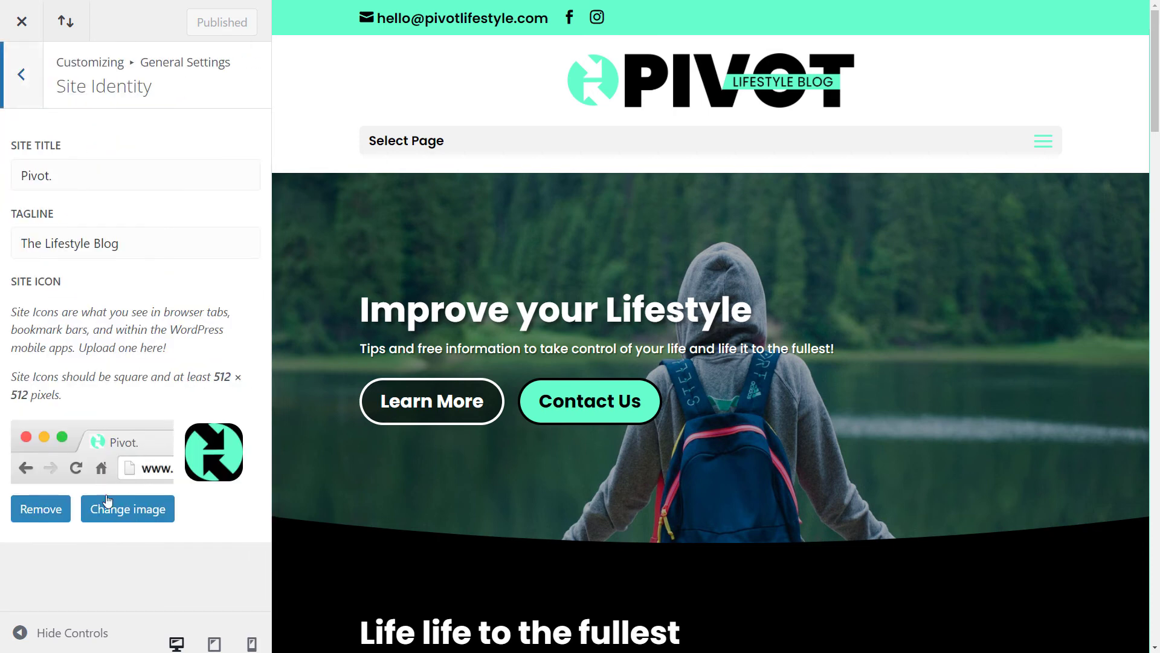
left_click(27, 66)
left_click(60, 191)
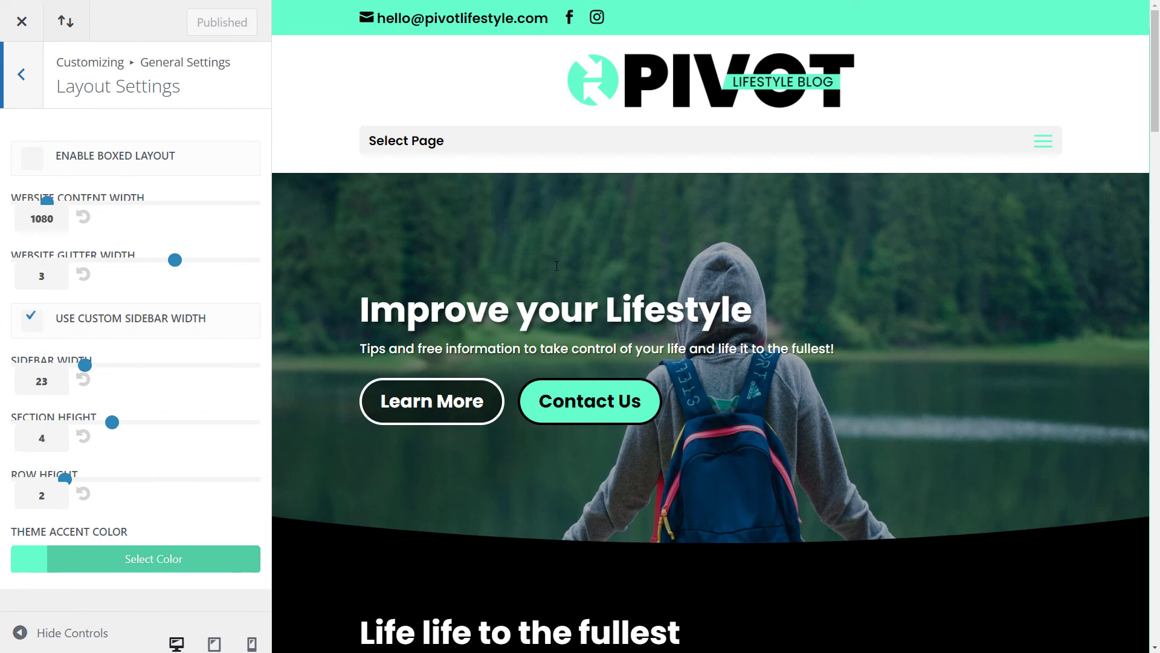
left_click(27, 85)
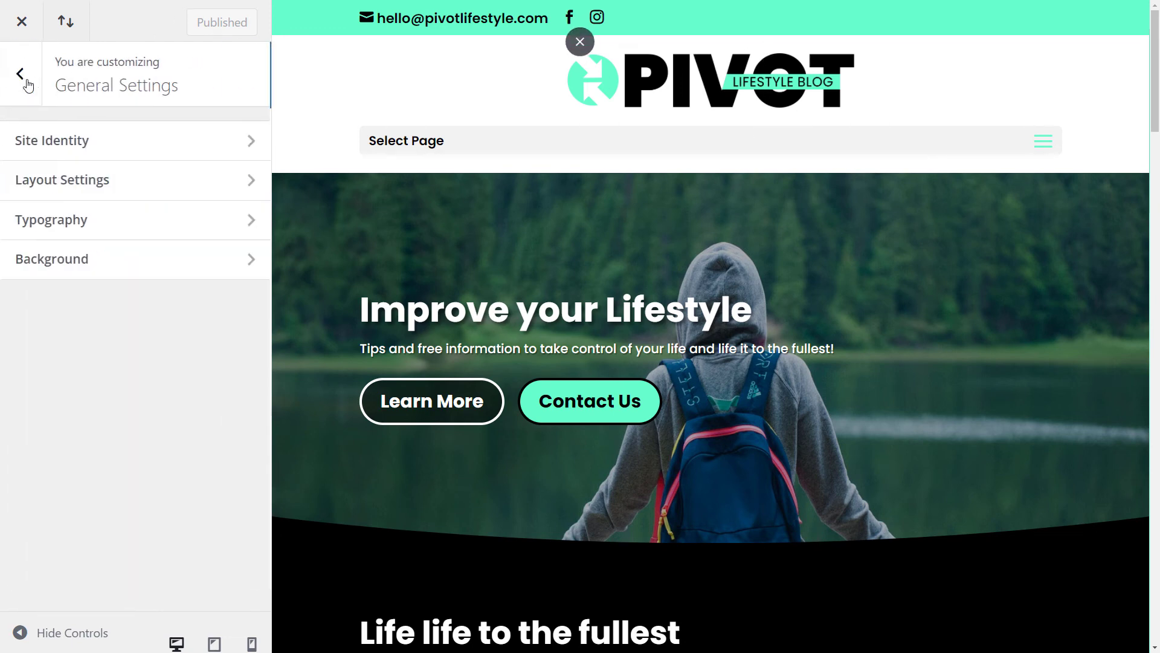
In Typography, change Header Text Color from black #000000 to the dark grey #2b2b2b swatch.
left_click(91, 228)
scroll(90, 230, "down", 4)
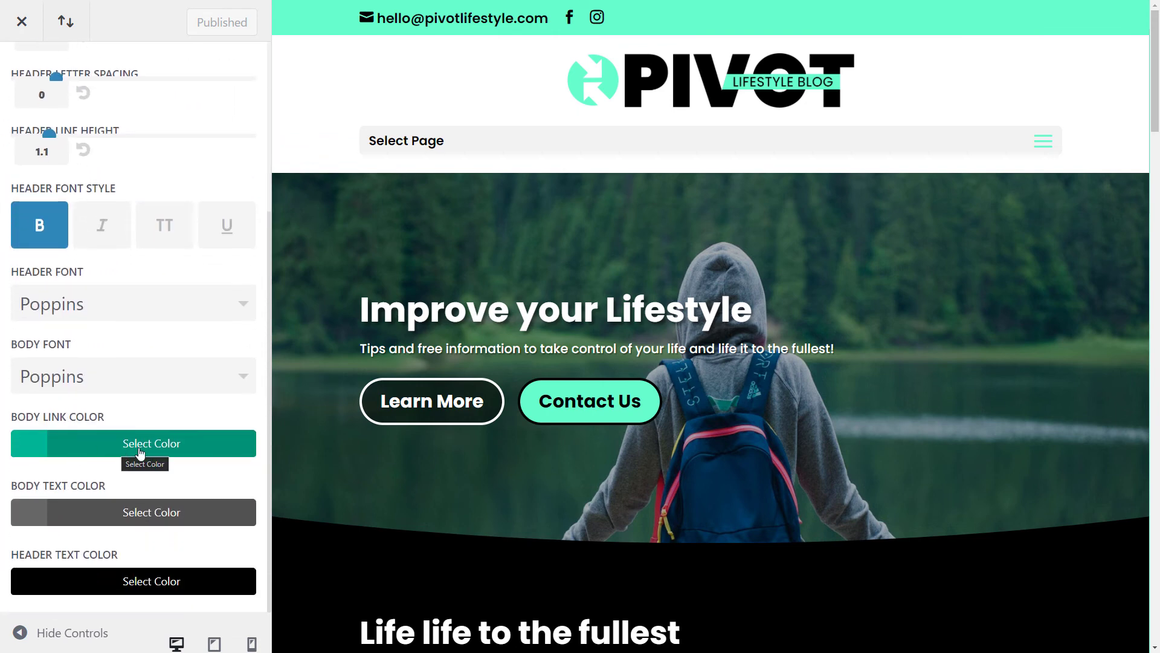
left_click(226, 582)
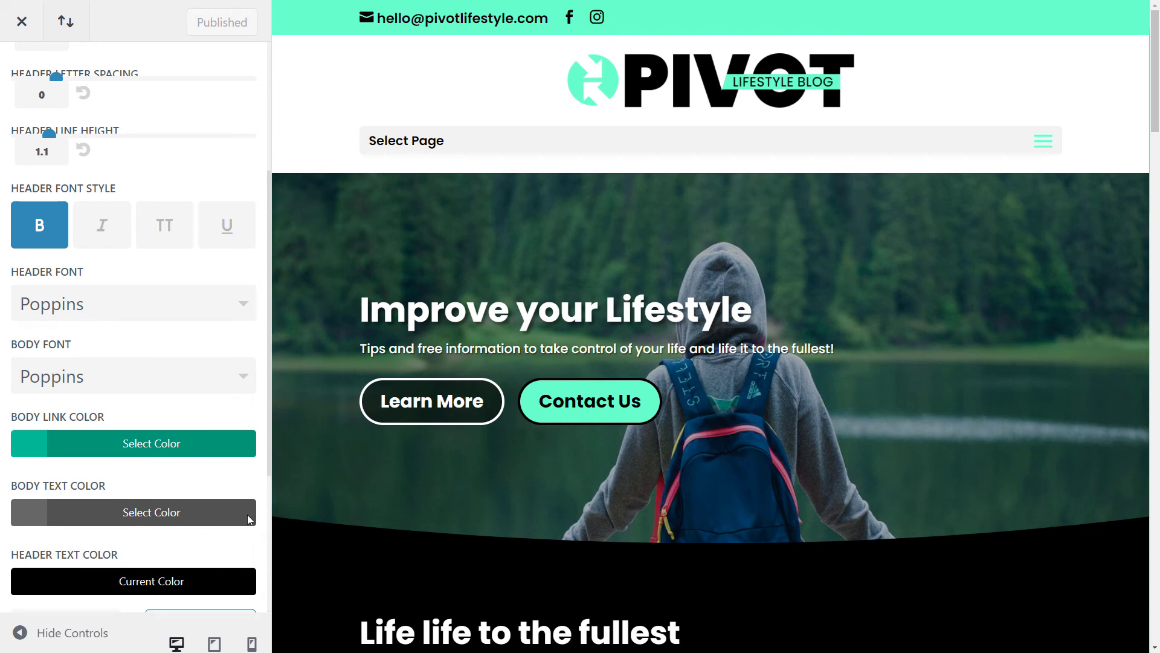
scroll(248, 513, "down", 4)
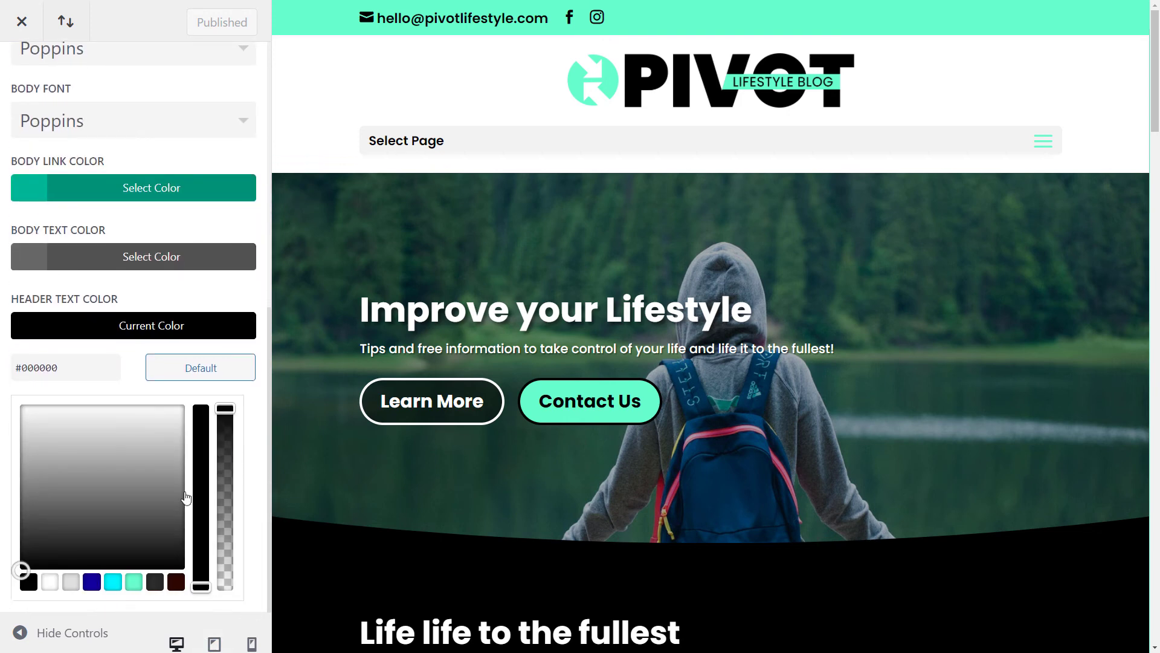
left_click(154, 582)
scroll(523, 402, "down", 8)
scroll(523, 402, "down", 3)
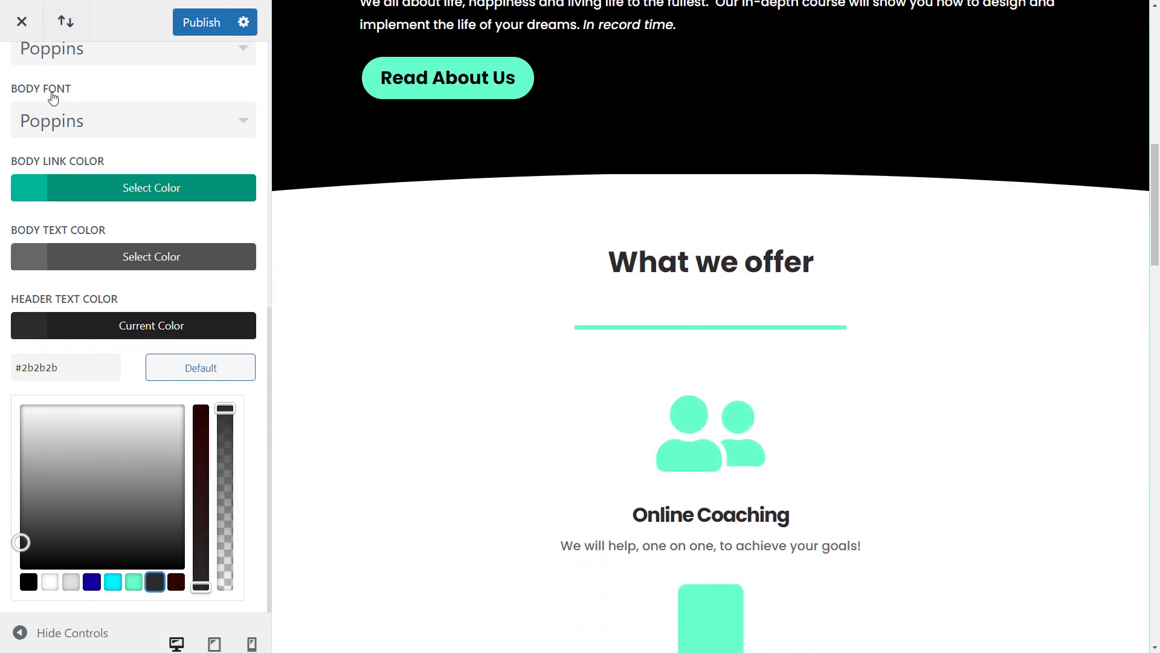
scroll(97, 224, "up", 3)
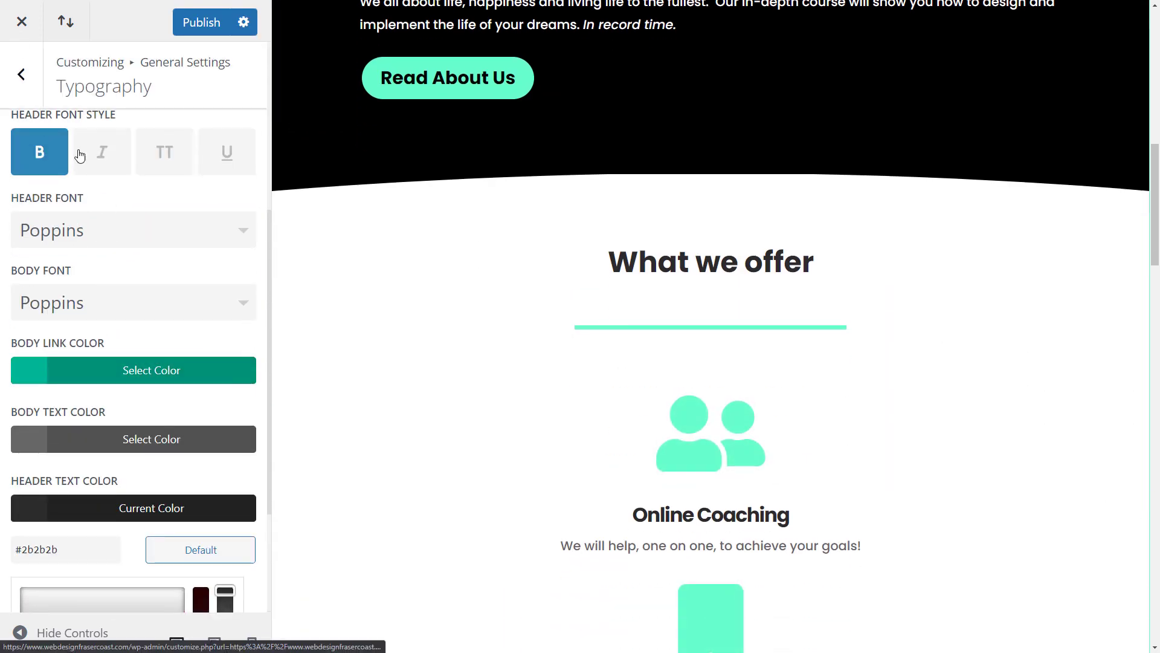
Go back to the main Customizer list and open Buttons > Buttons Style.
left_click(20, 88)
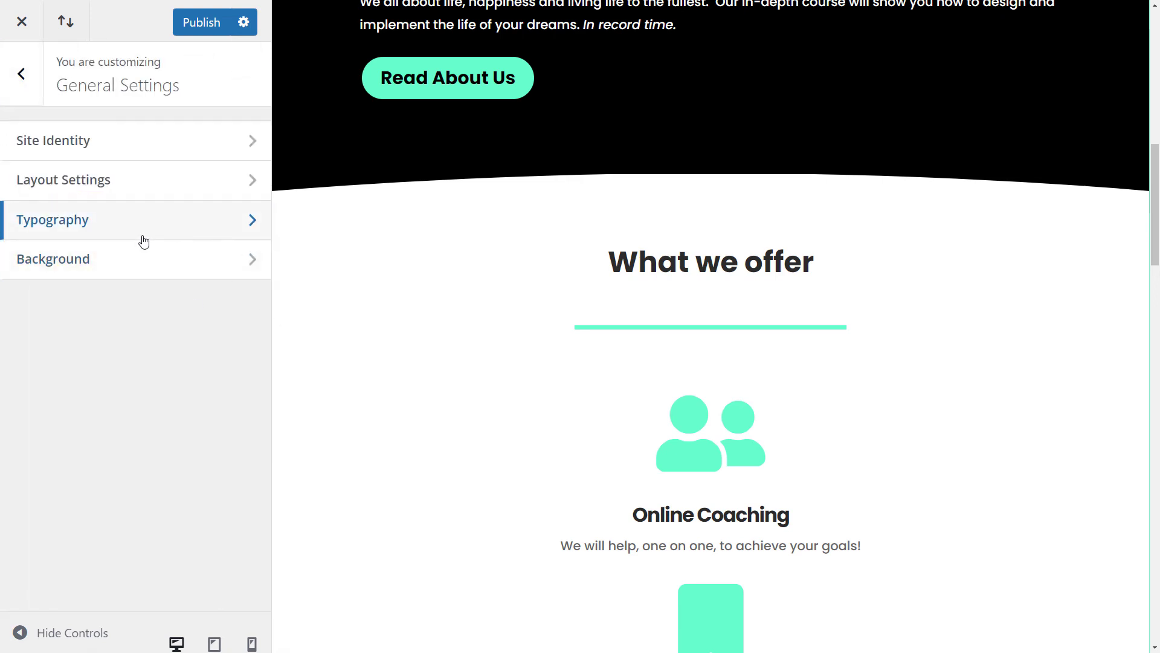
left_click(21, 74)
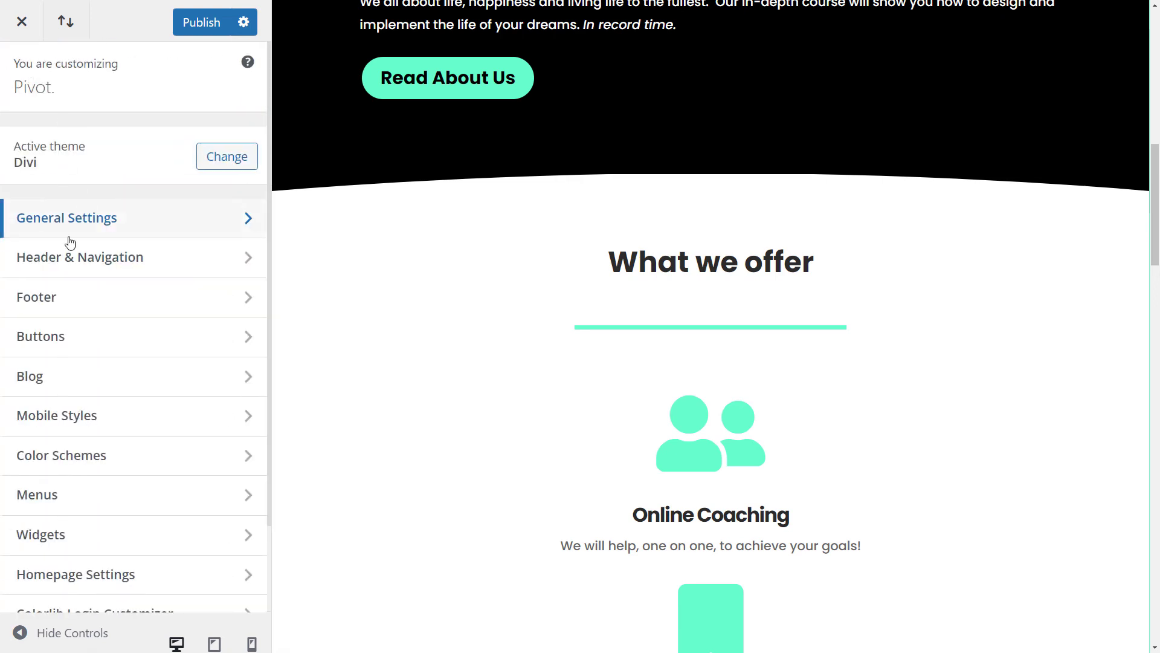
left_click(73, 343)
left_click(80, 138)
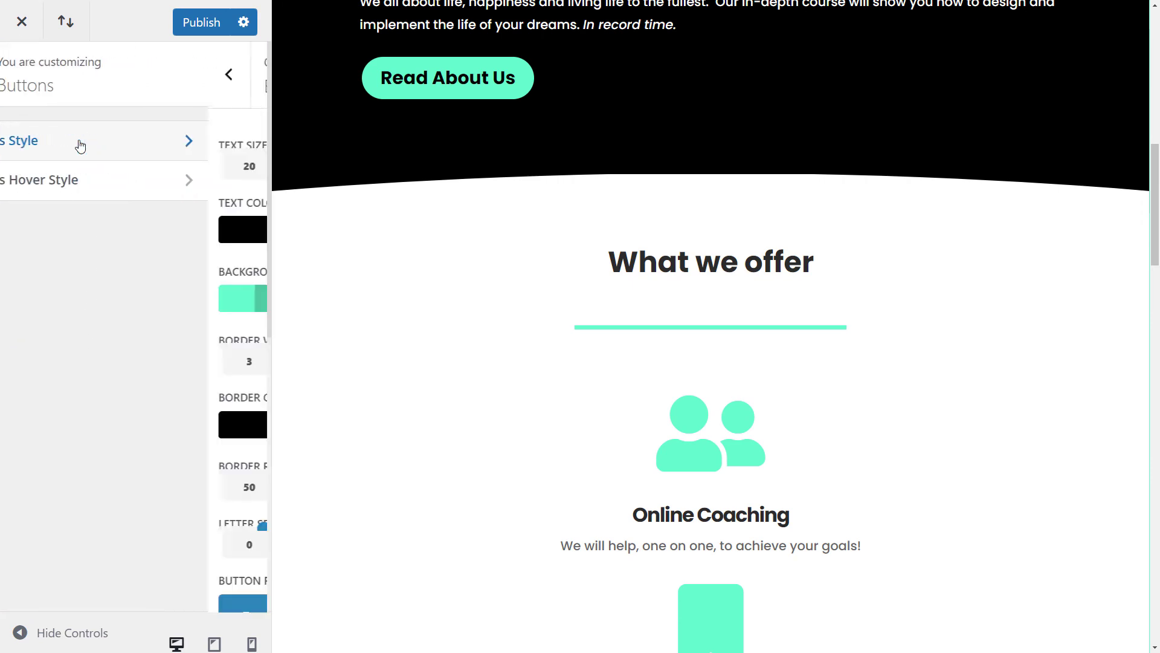